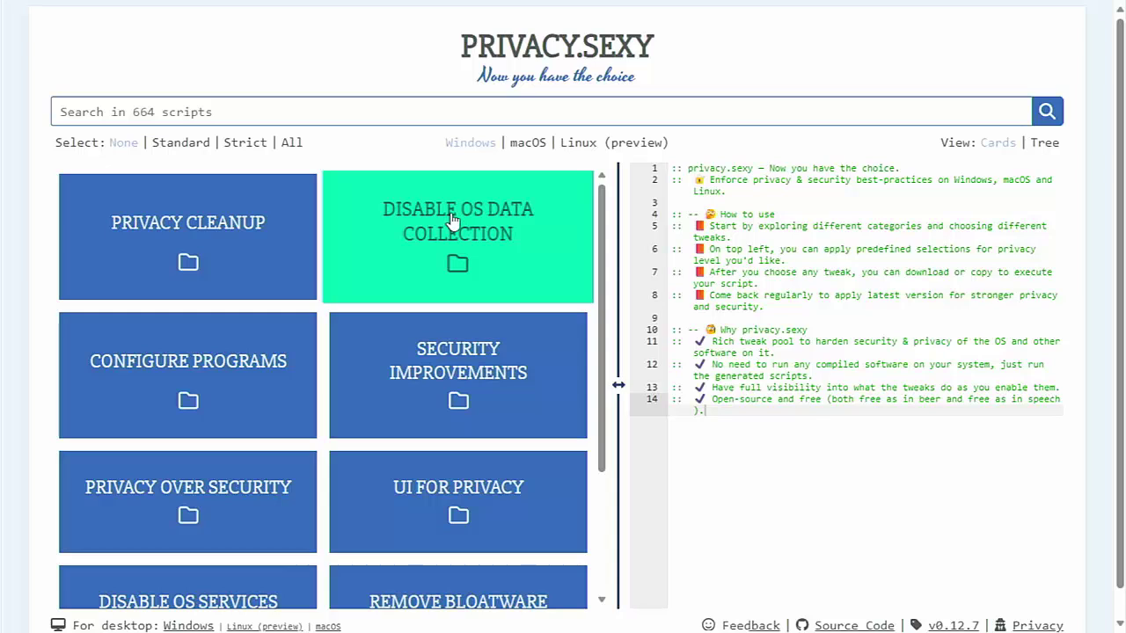
- Open the Disable OS Data Collection category and look through its list of scripts
left_click(354, 234)
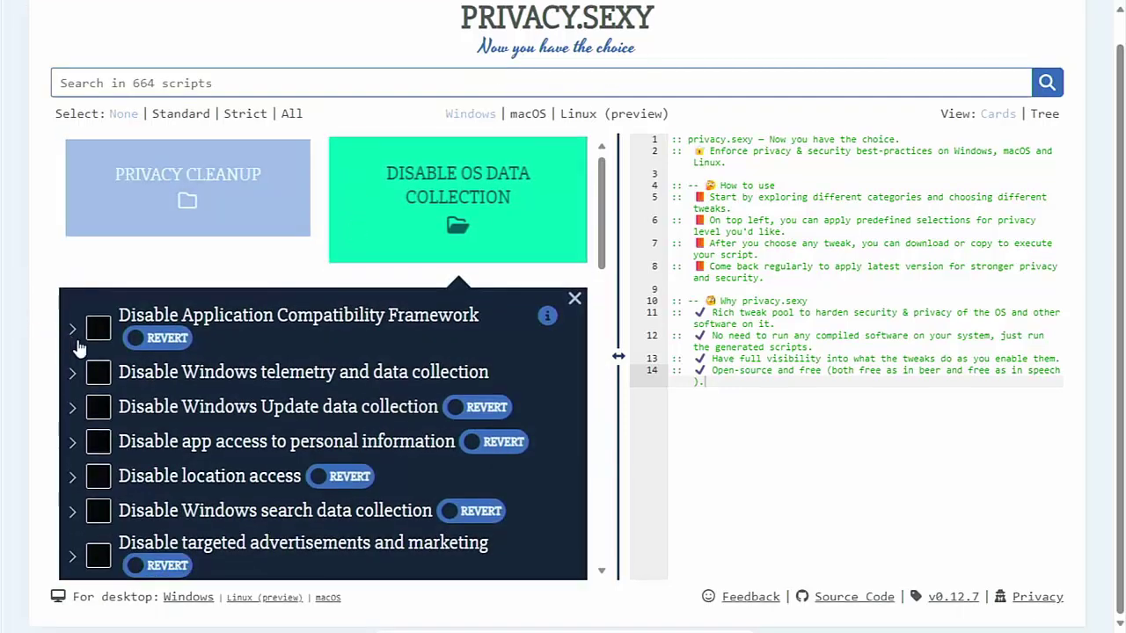
scroll(104, 406, "down", 3)
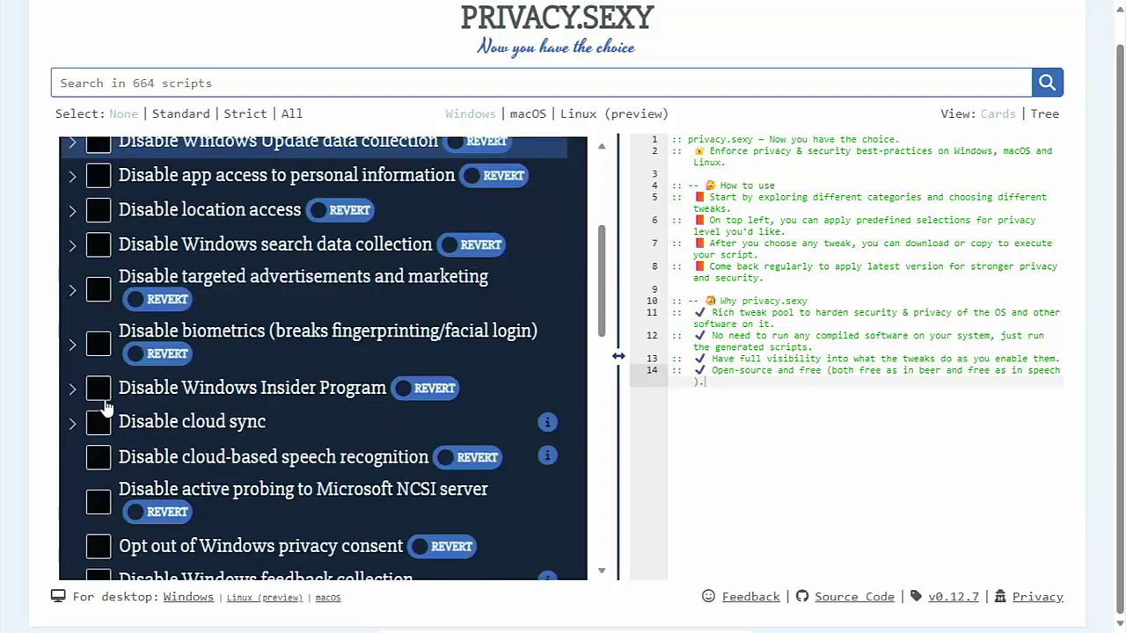
scroll(104, 406, "up", 3)
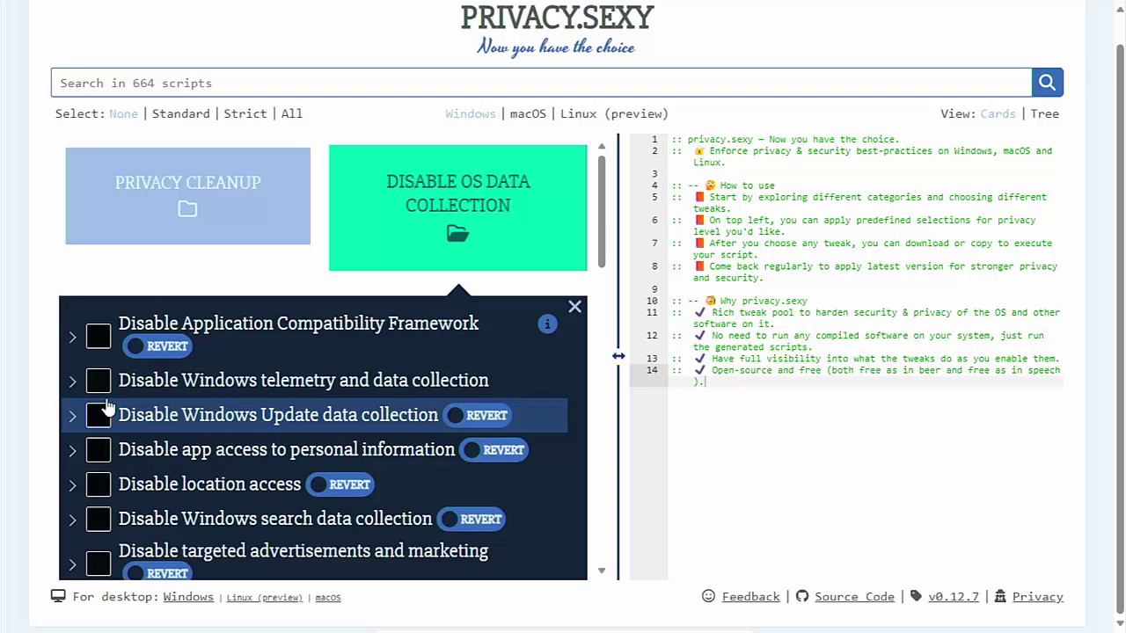
left_click(99, 343)
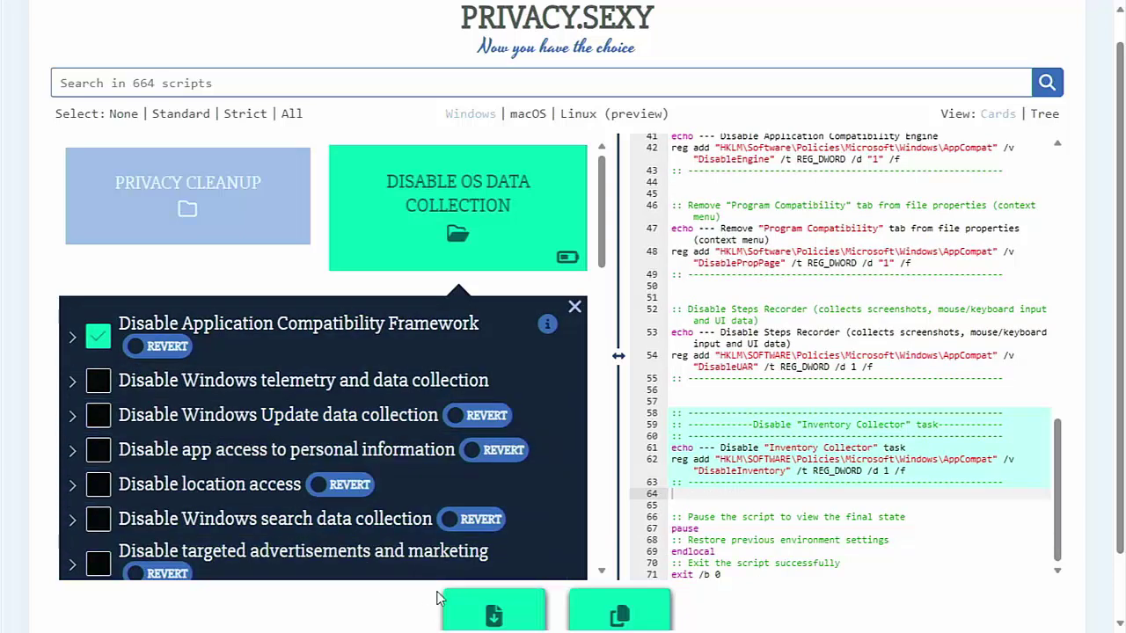
scroll(439, 595, "down", 2)
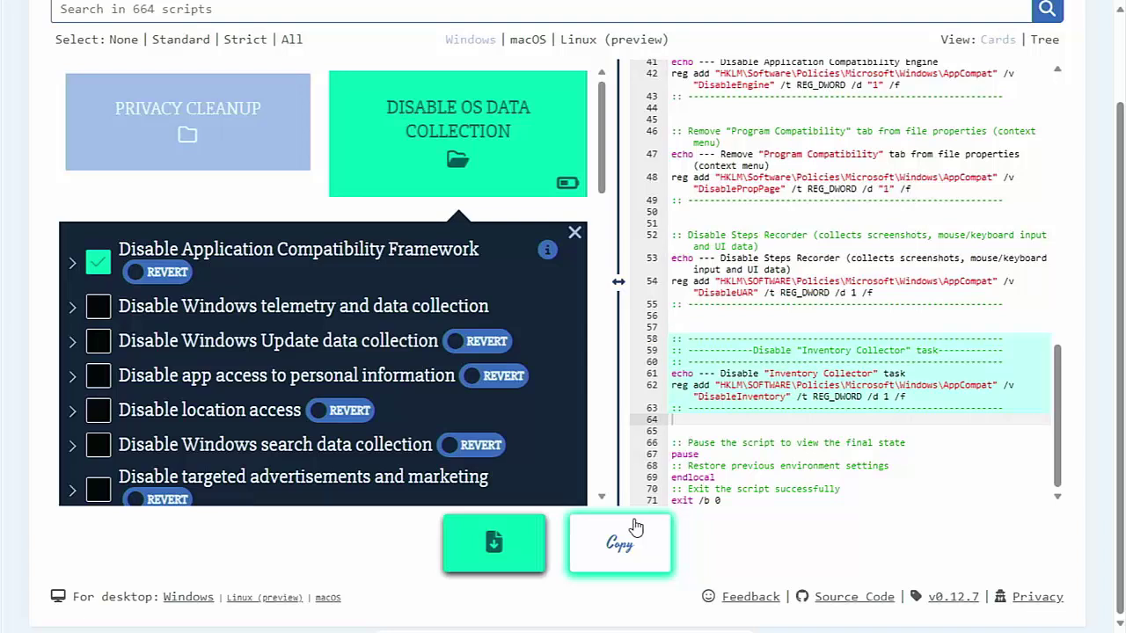
left_click(98, 261)
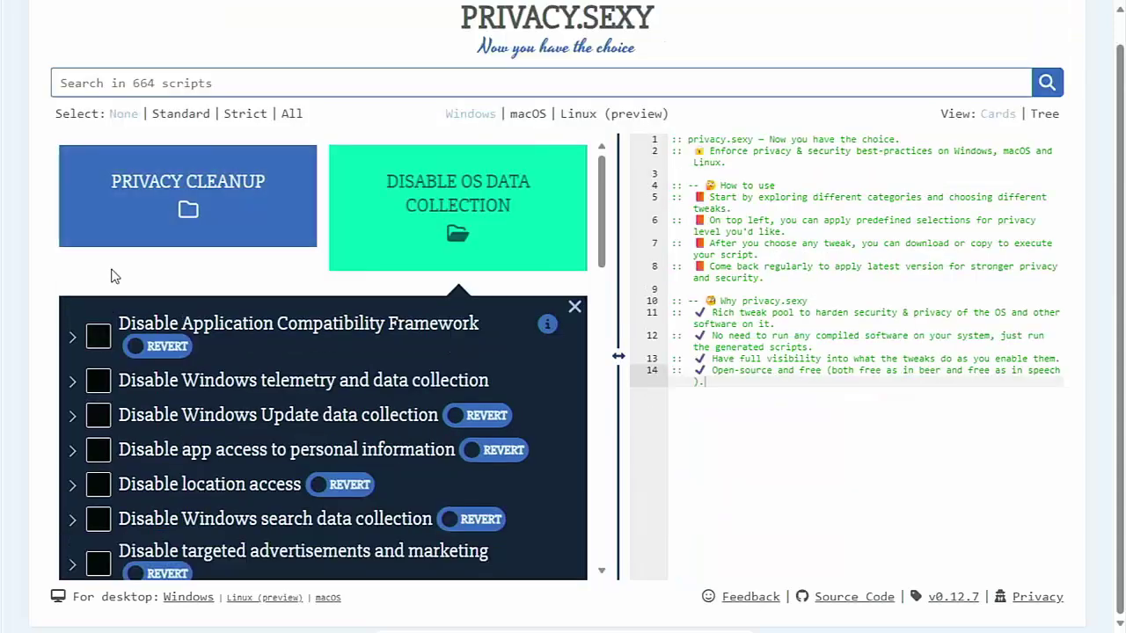
- Expand Disable Application Compatibility Framework to examine the individual scripts it contains, and collapse it again
left_click(72, 338)
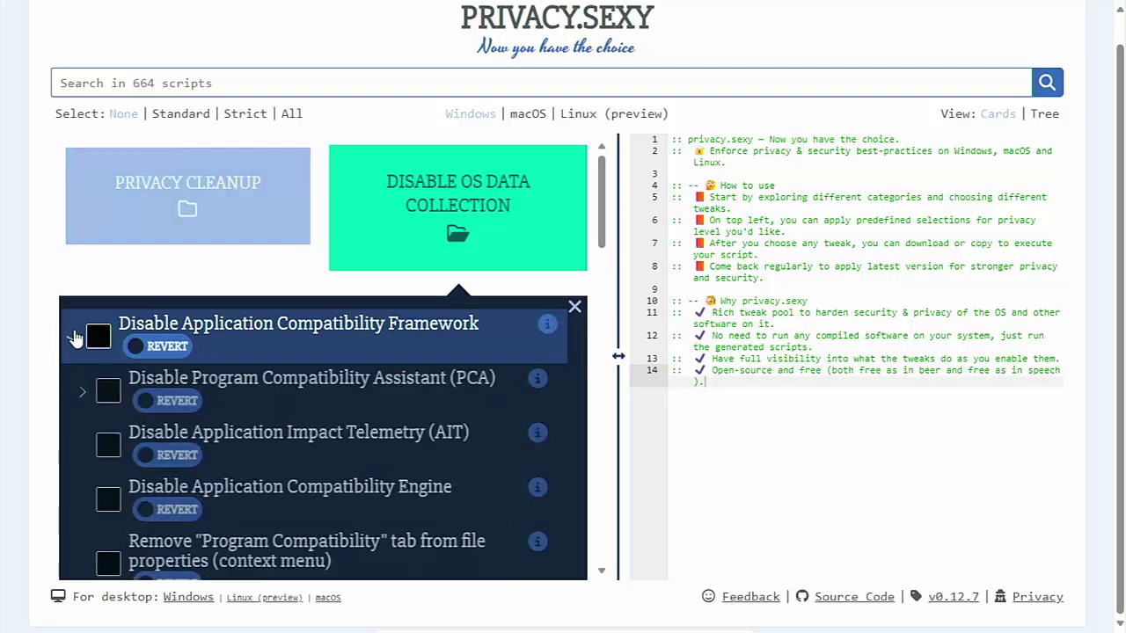
scroll(220, 446, "down", 1)
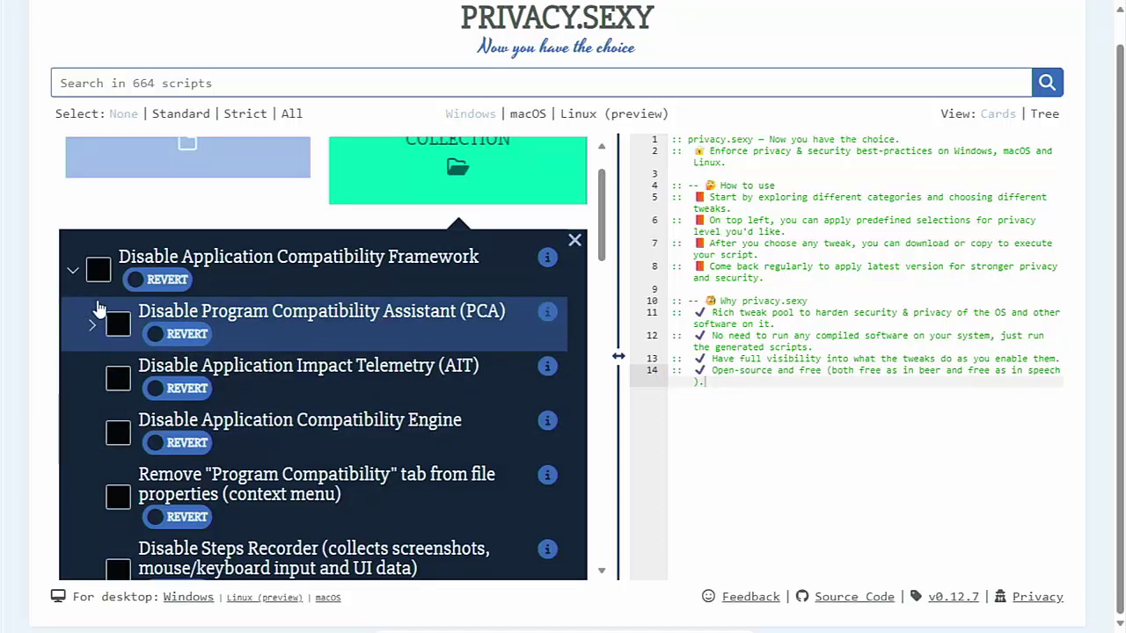
left_click(72, 270)
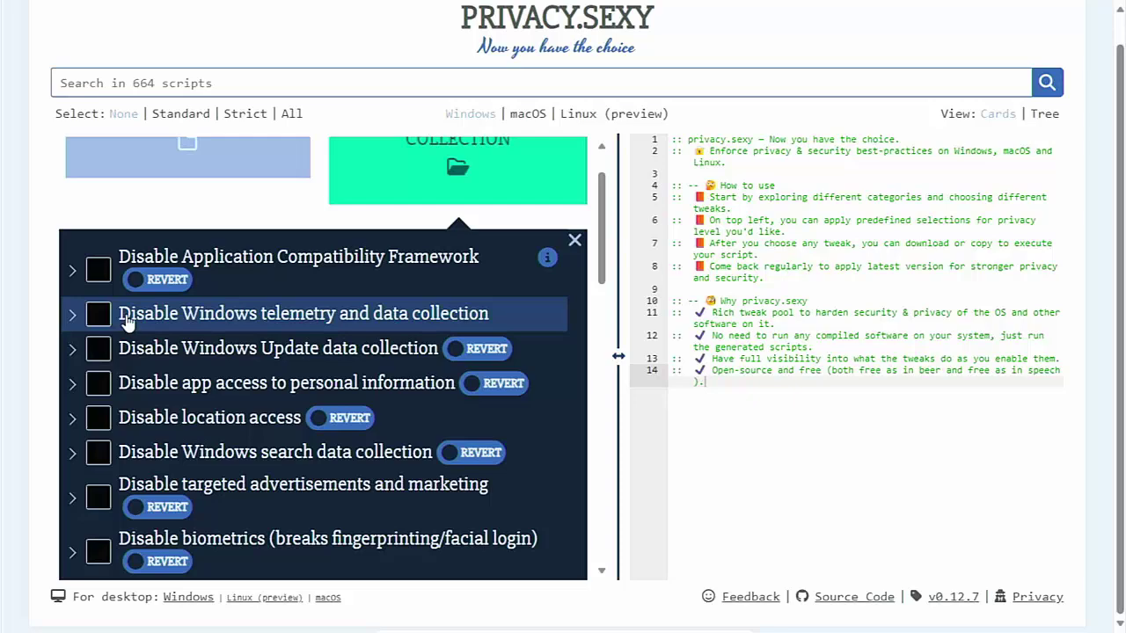
- Select the Disable Windows telemetry and data collection group for the script
left_click(99, 315)
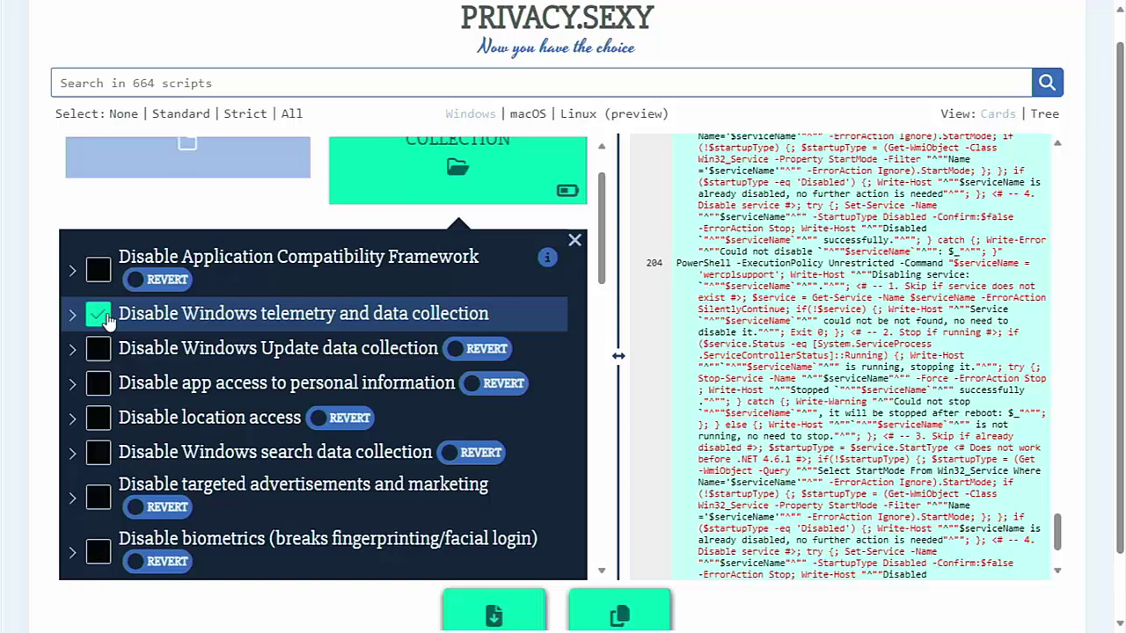
scroll(88, 444, "up", 1)
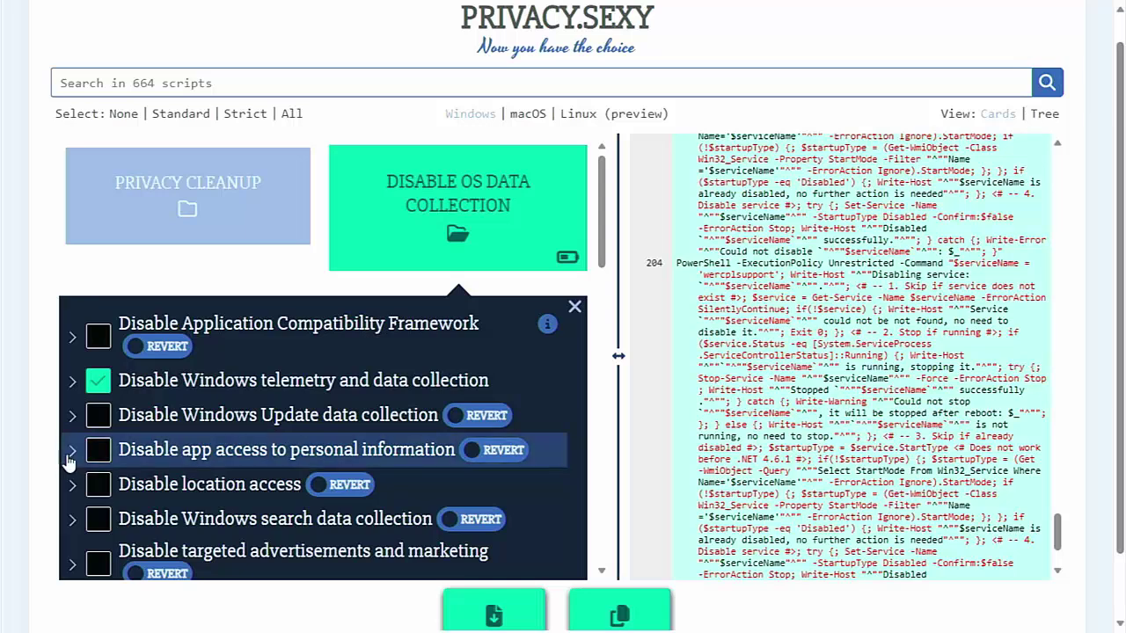
- Expand the app access to personal information group, including its file system and voice activation subgroups, and select Disable app access to voice activation
left_click(70, 454)
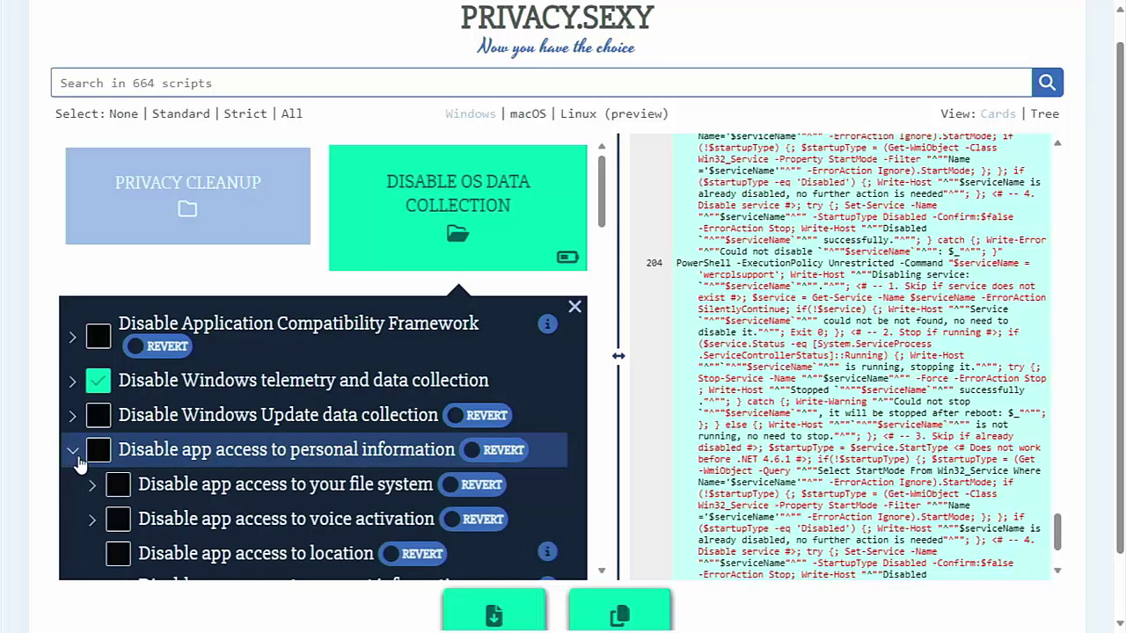
scroll(174, 522, "down", 1)
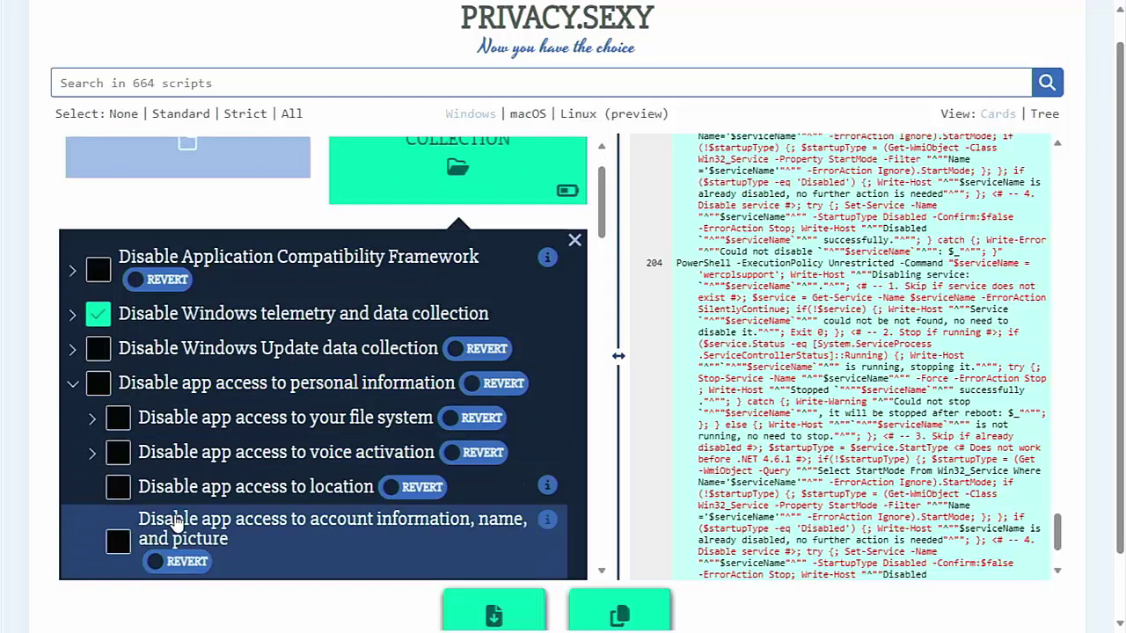
scroll(175, 521, "down", 1)
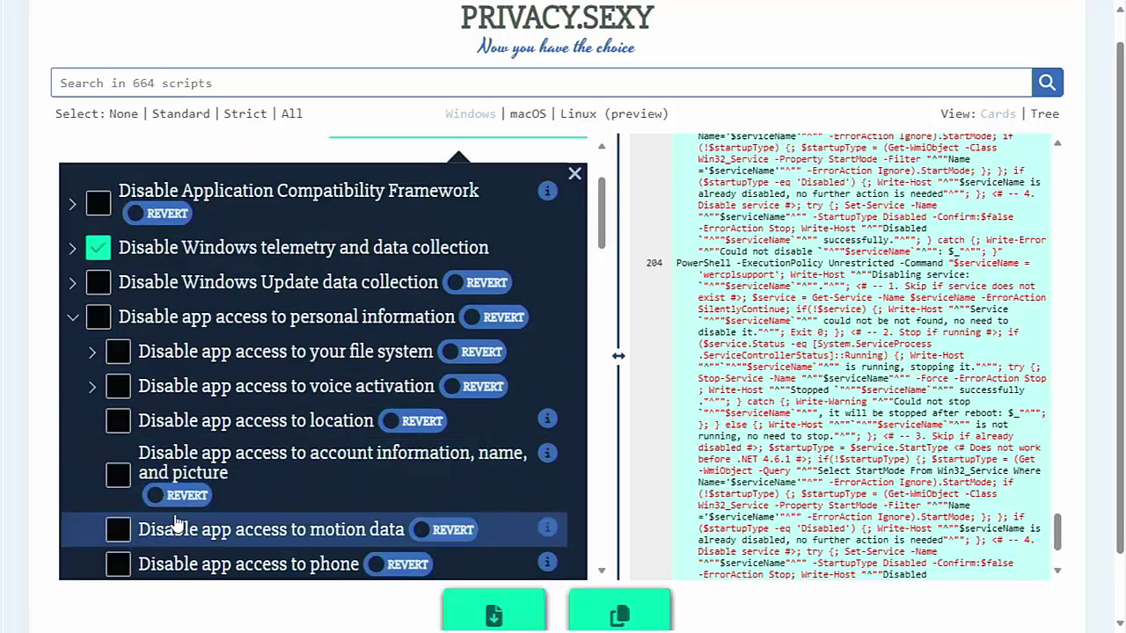
left_click(92, 367)
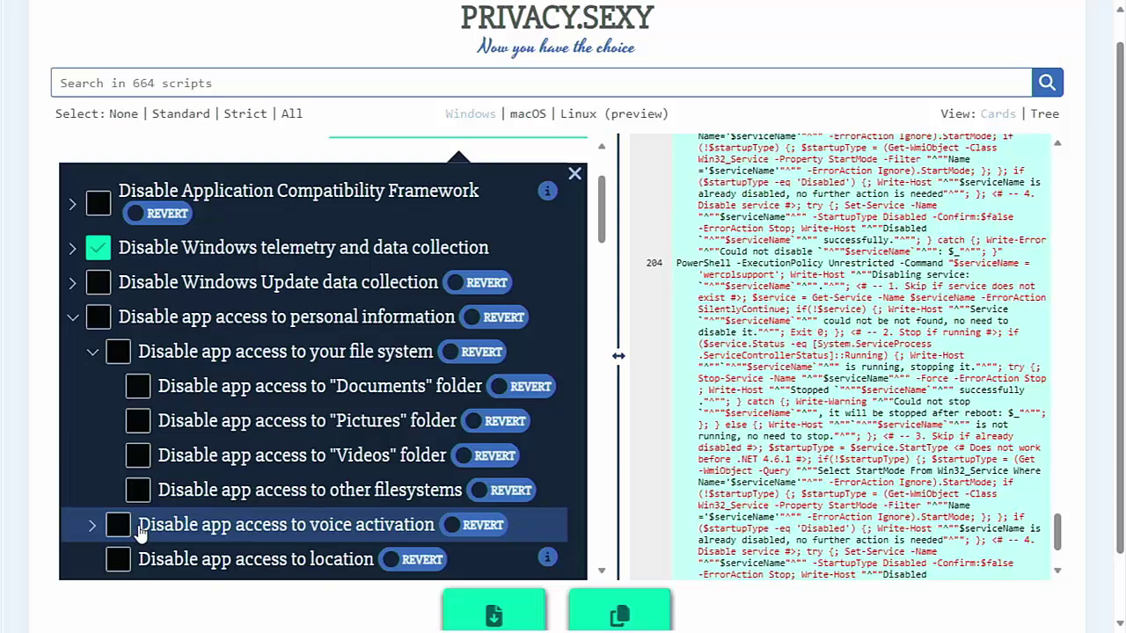
left_click(93, 530)
scroll(104, 531, "down", 2)
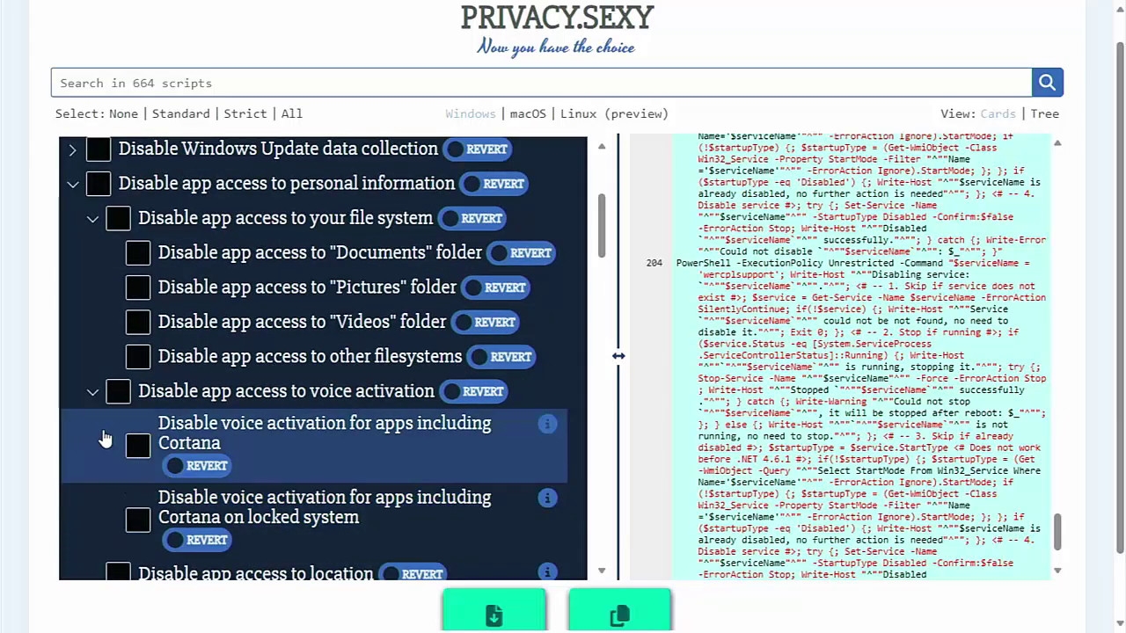
left_click(118, 392)
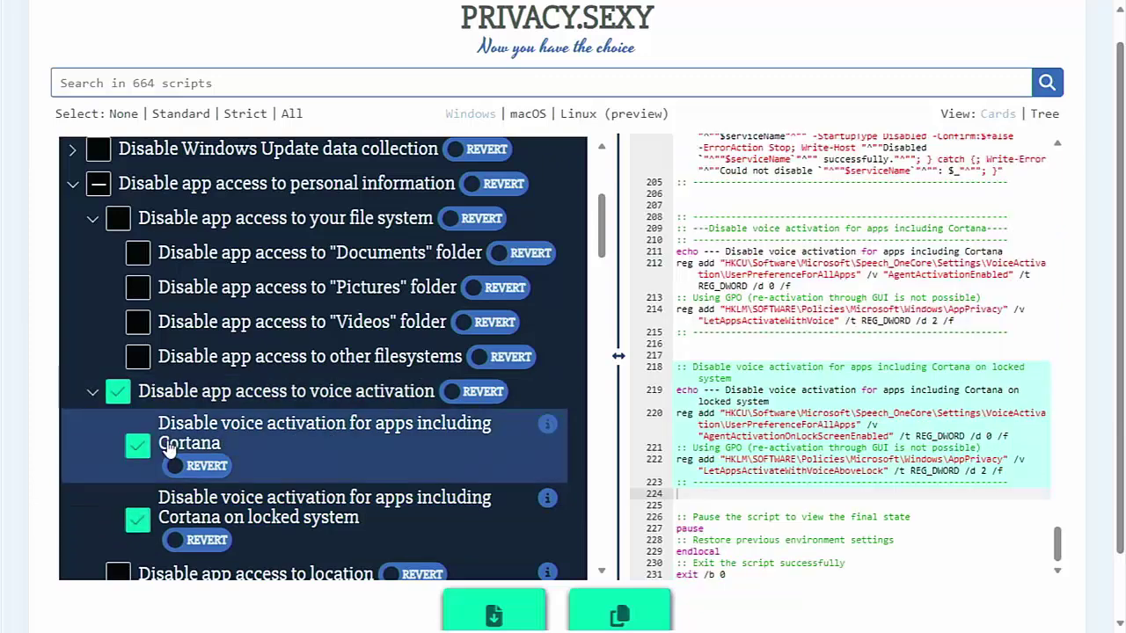
- Check the documentation reference for Disable app access to motion data and hide it again
scroll(167, 446, "down", 2)
scroll(167, 445, "down", 1)
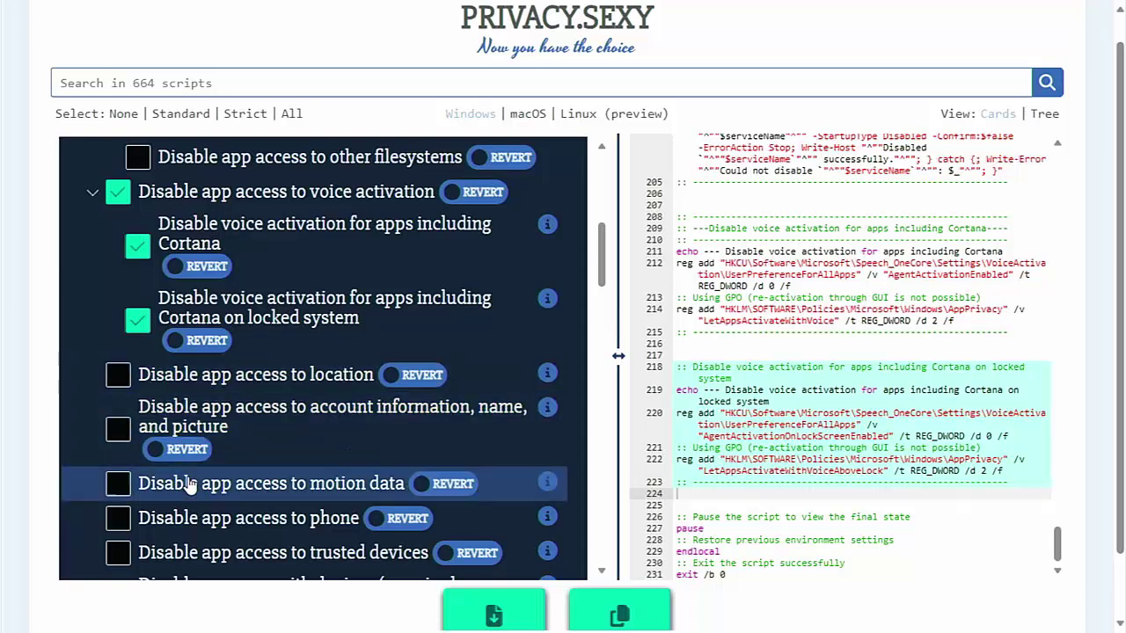
left_click(131, 486)
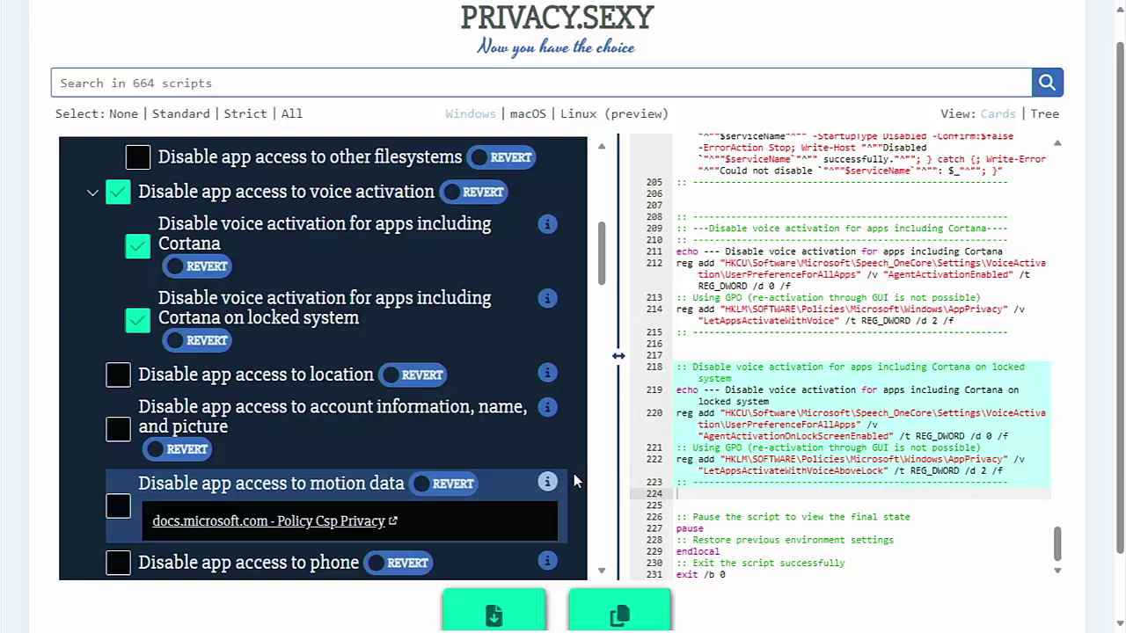
left_click(547, 484)
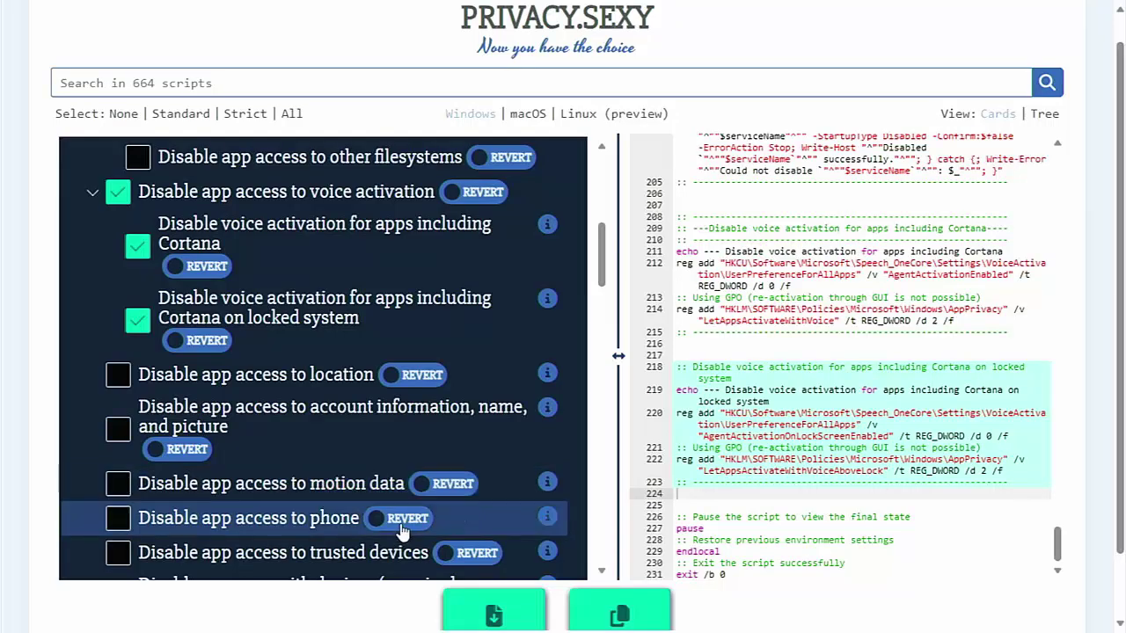
- Select the scripts disabling app access to camera, microphone, diagnostic information about other apps and contacts, plus share and sync for non-explicitly paired wireless devices
scroll(401, 532, "down", 1)
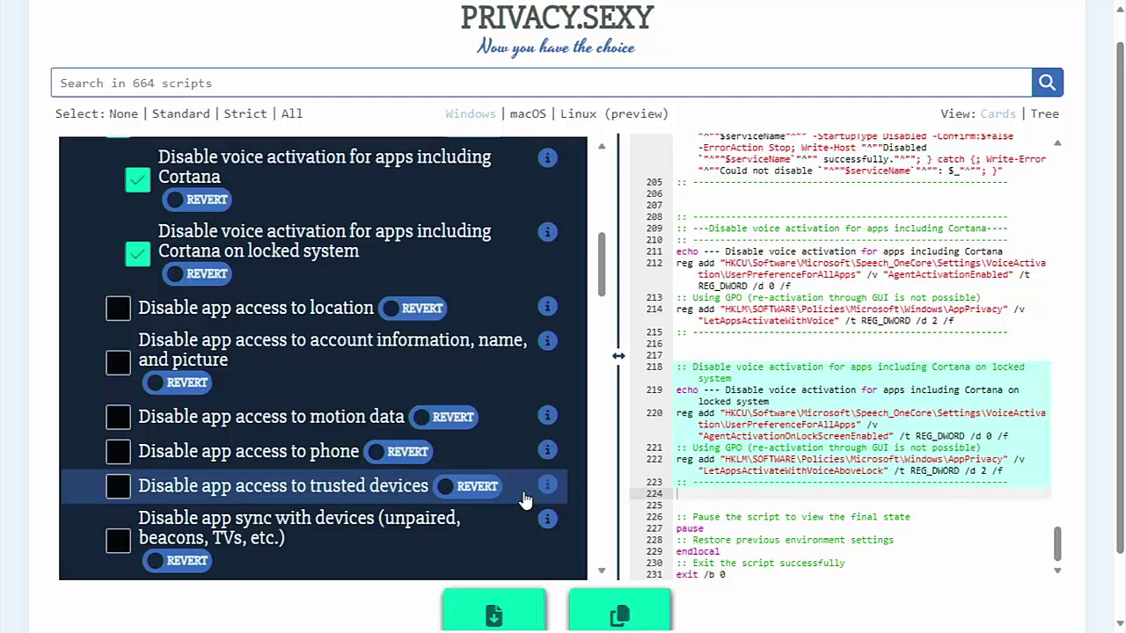
scroll(525, 500, "down", 4)
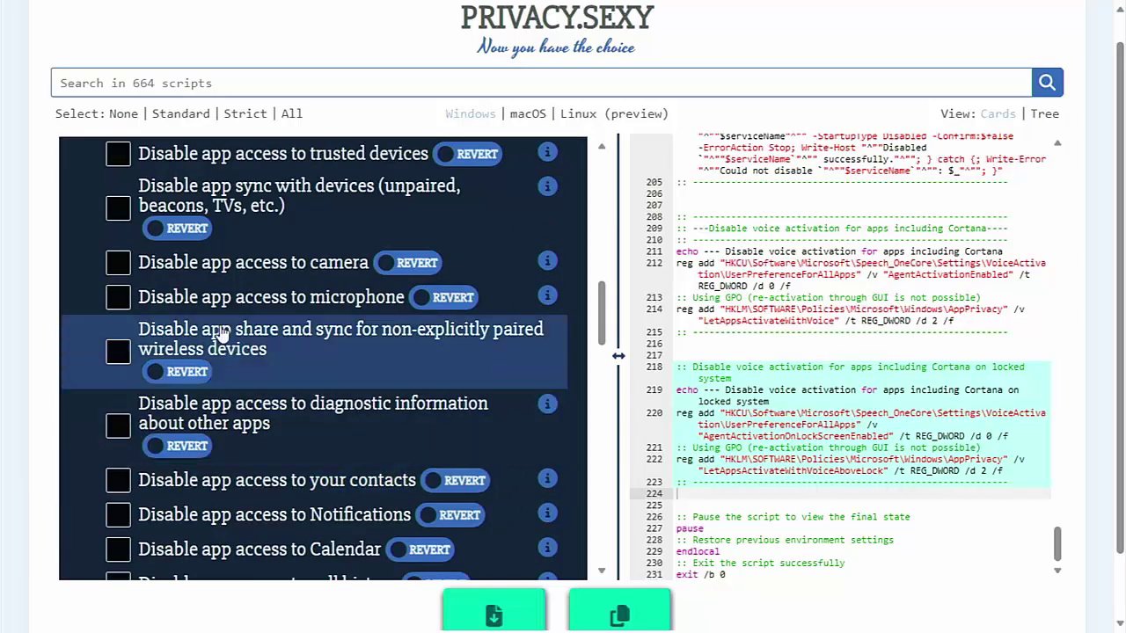
left_click(123, 263)
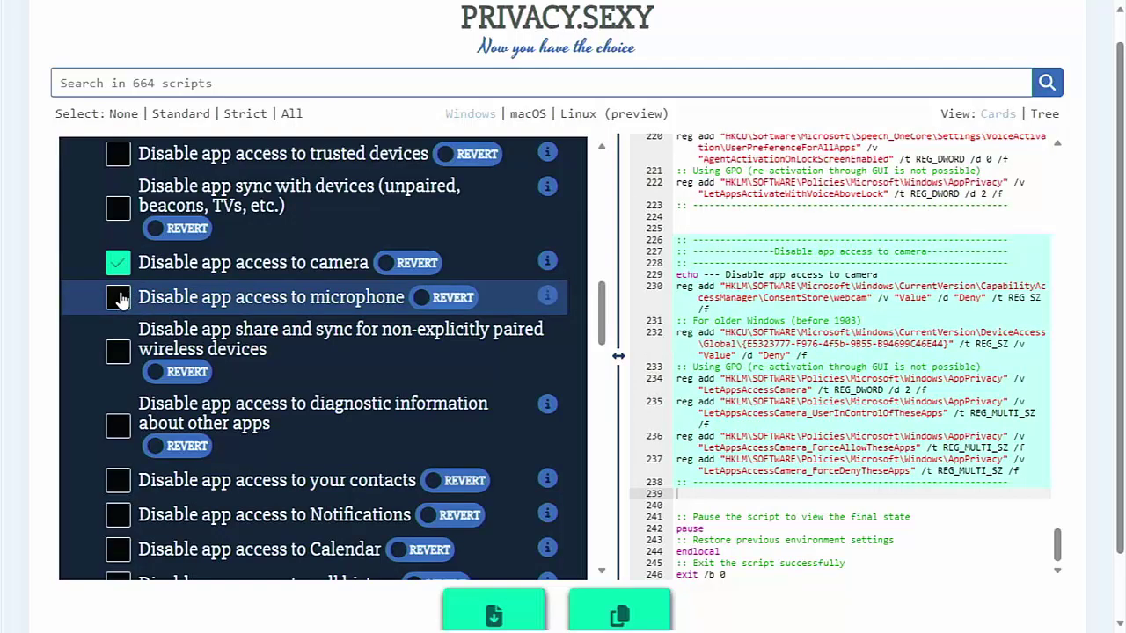
left_click(122, 299)
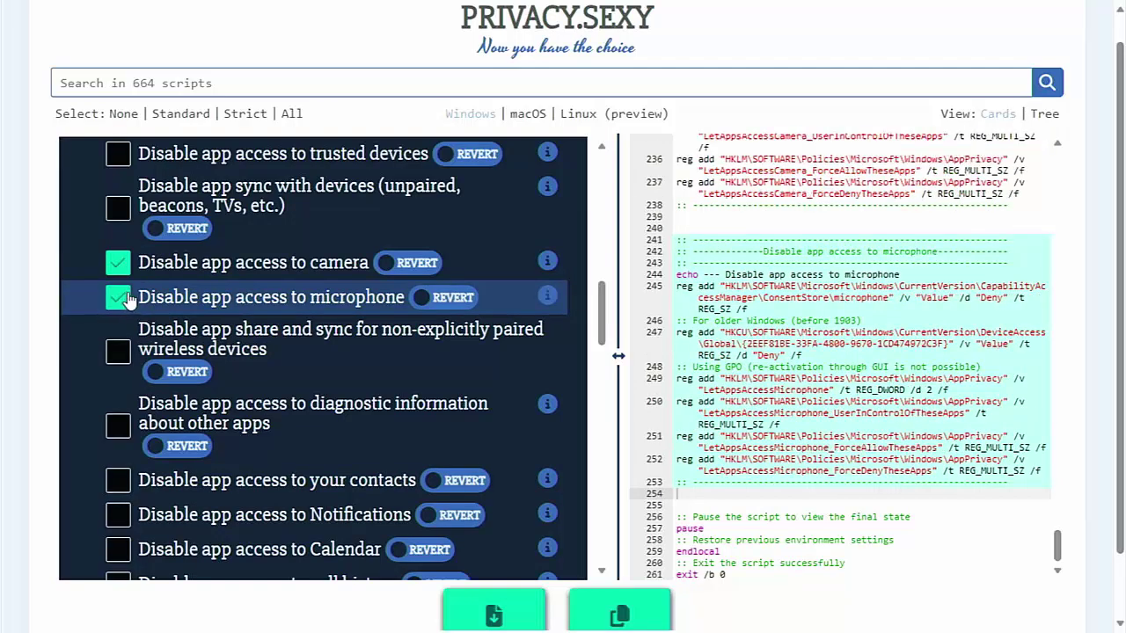
left_click(126, 354)
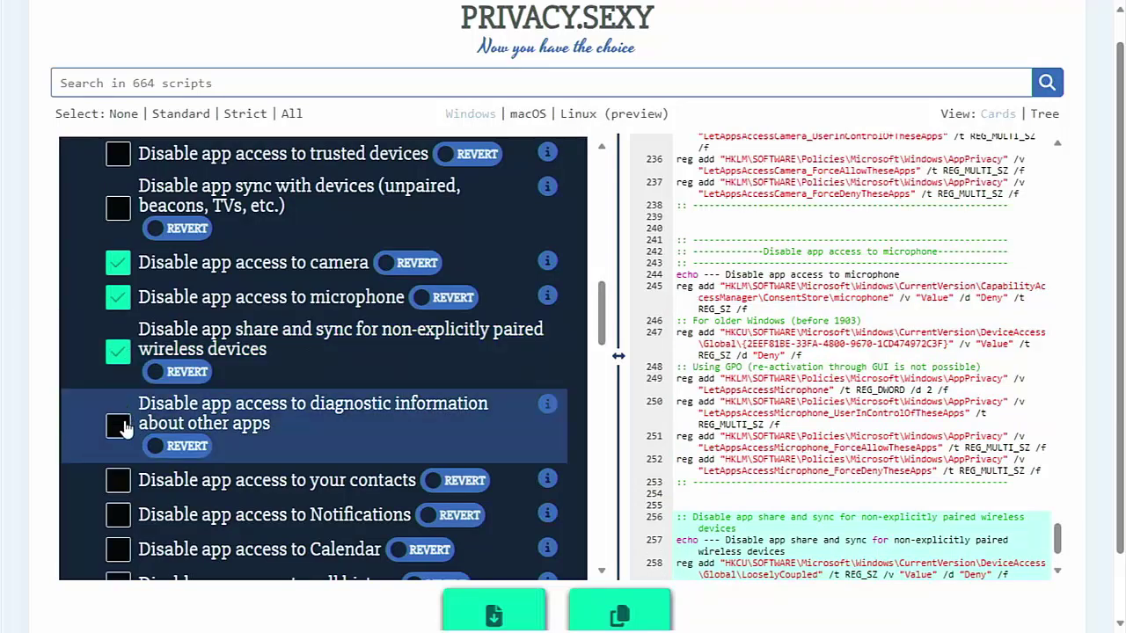
left_click(123, 426)
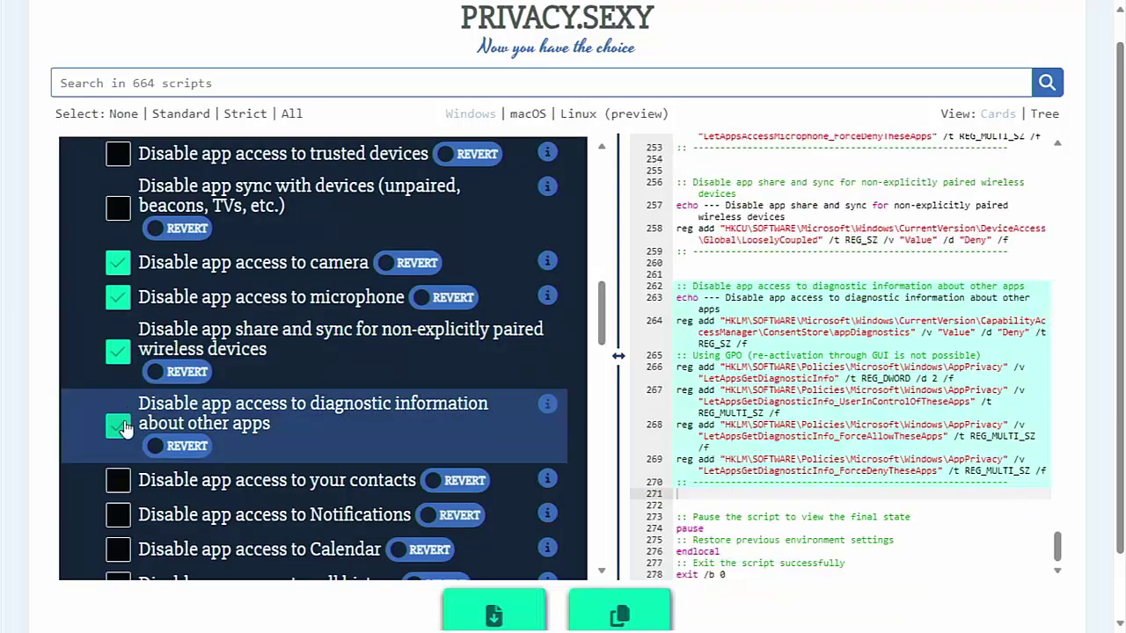
left_click(121, 480)
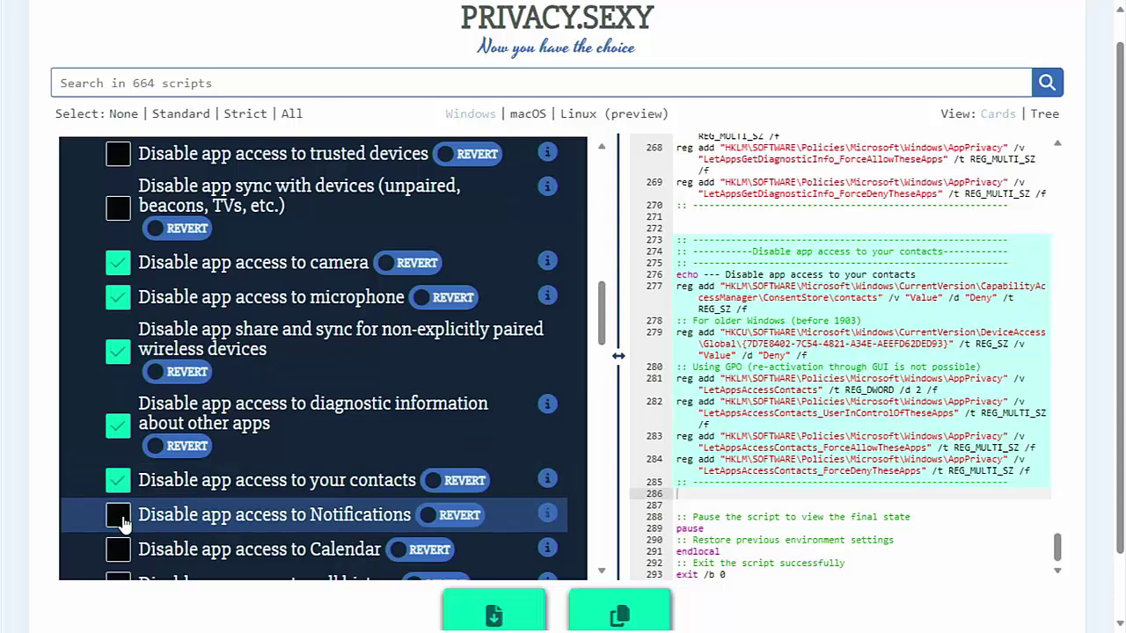
- Select the scripts that disable app access to call history, Calendar, email and tasks
scroll(123, 523, "down", 1)
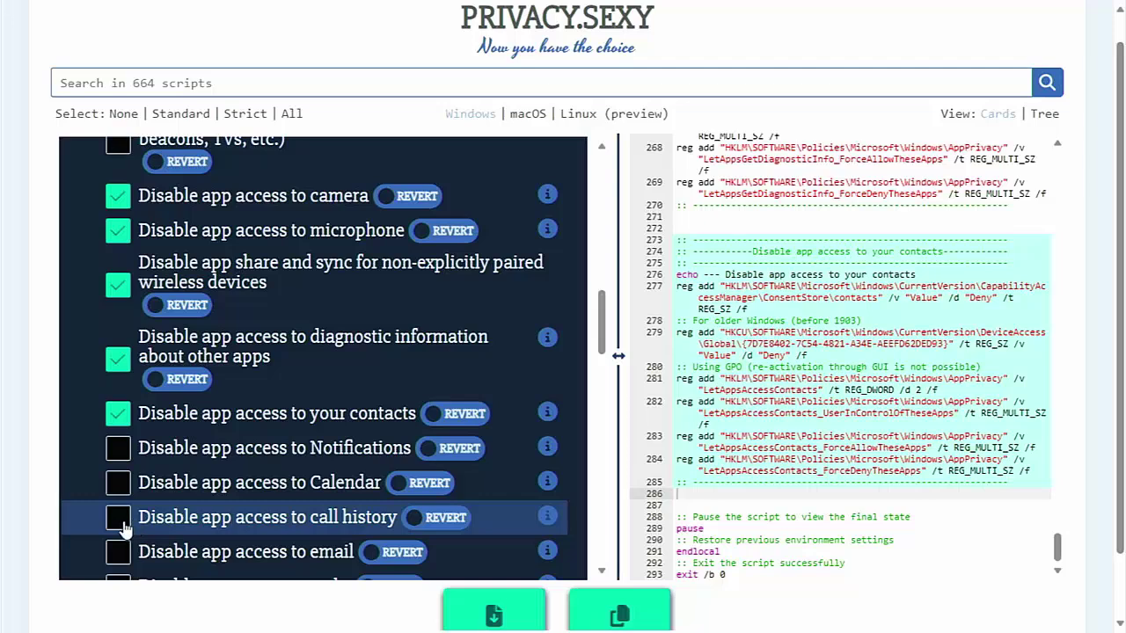
left_click(123, 525)
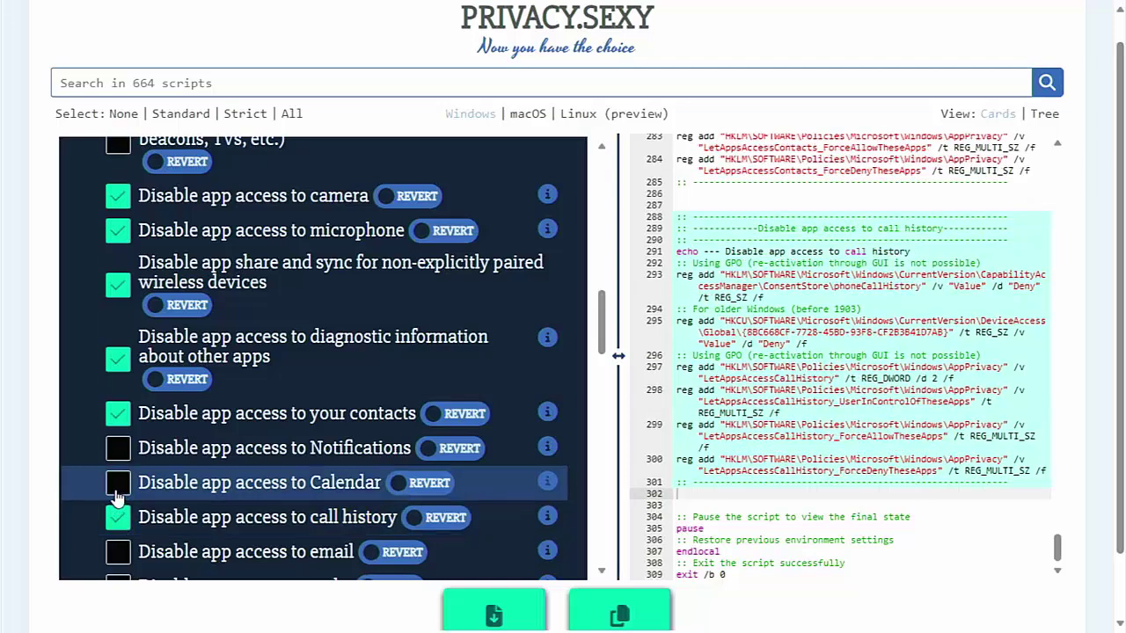
left_click(118, 483)
scroll(121, 526, "down", 1)
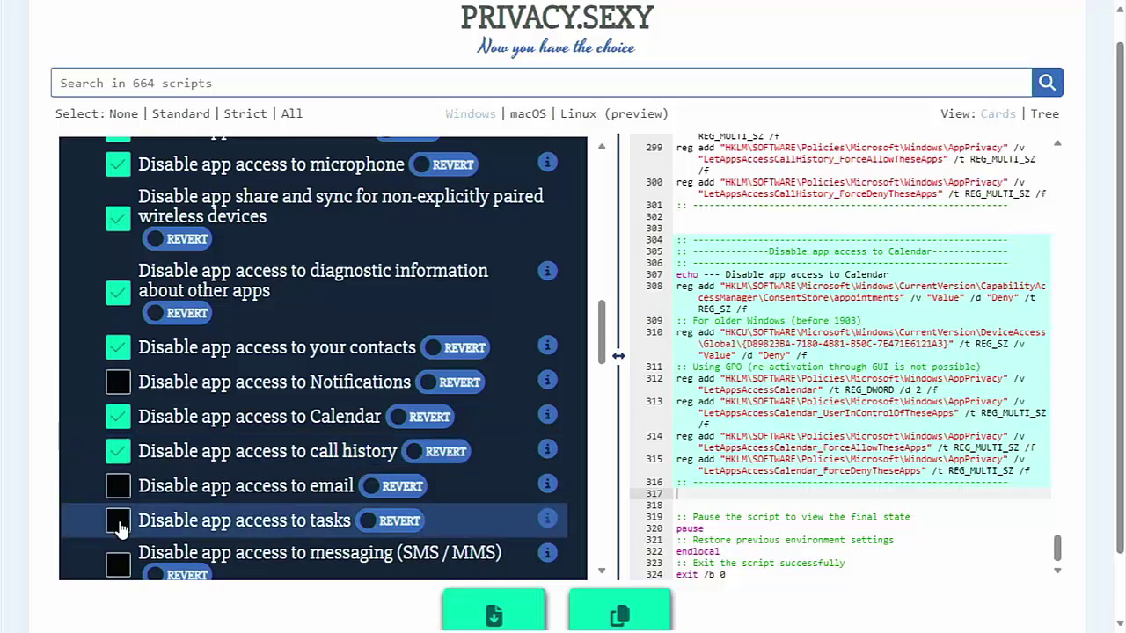
left_click(120, 489)
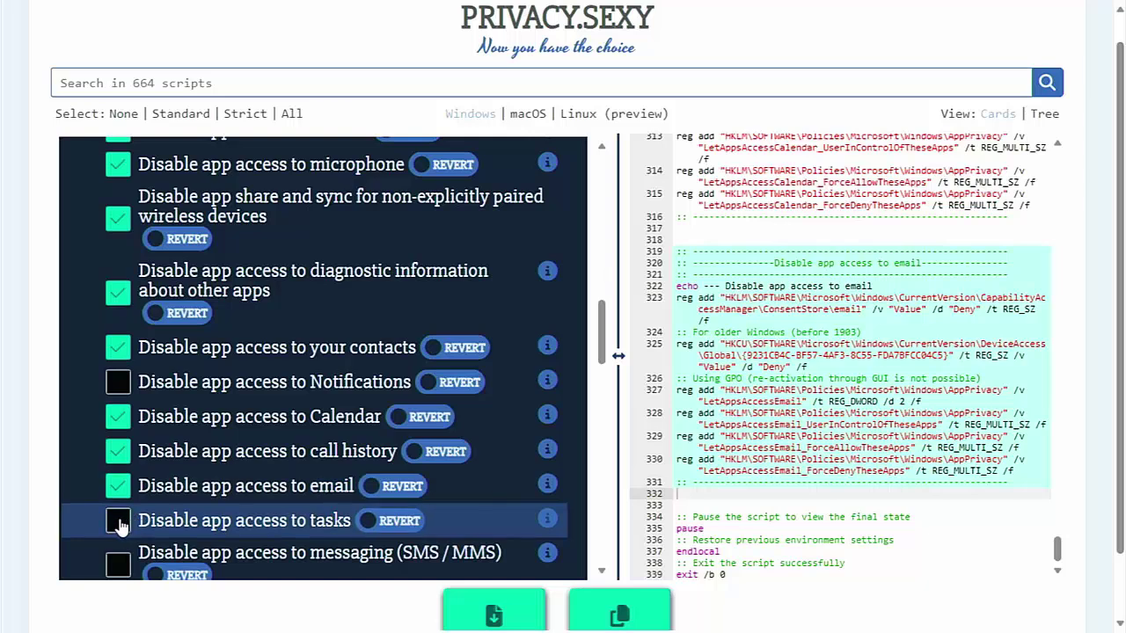
left_click(120, 523)
- Select the scripts that disable app access to messaging (SMS / MMS), radios and Bluetooth devices
scroll(117, 544, "down", 1)
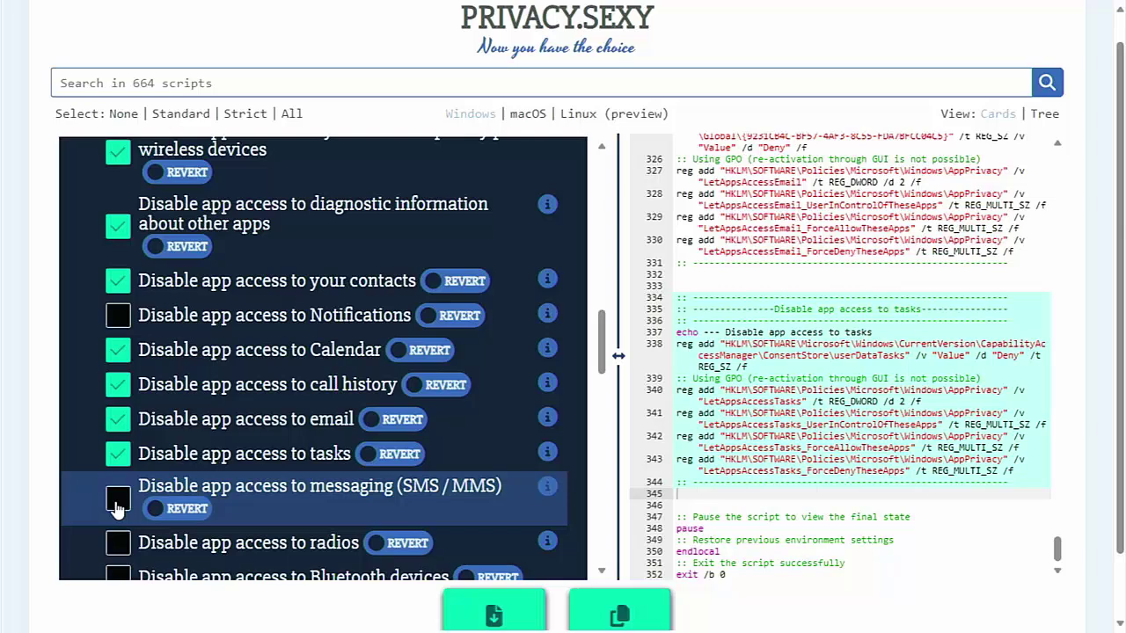
left_click(117, 503)
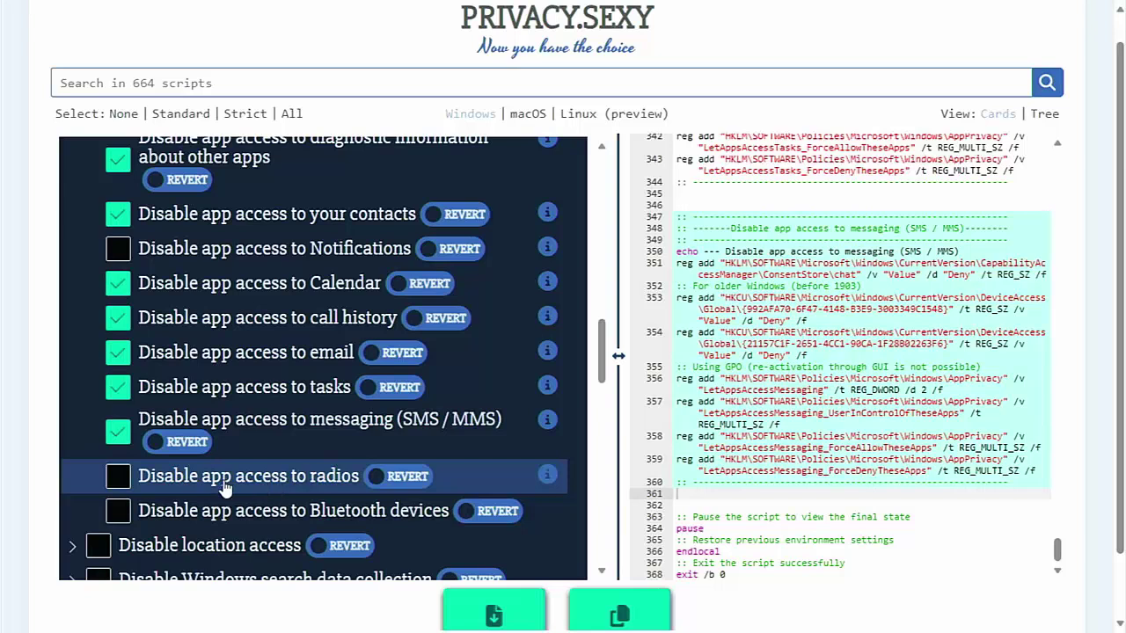
left_click(123, 477)
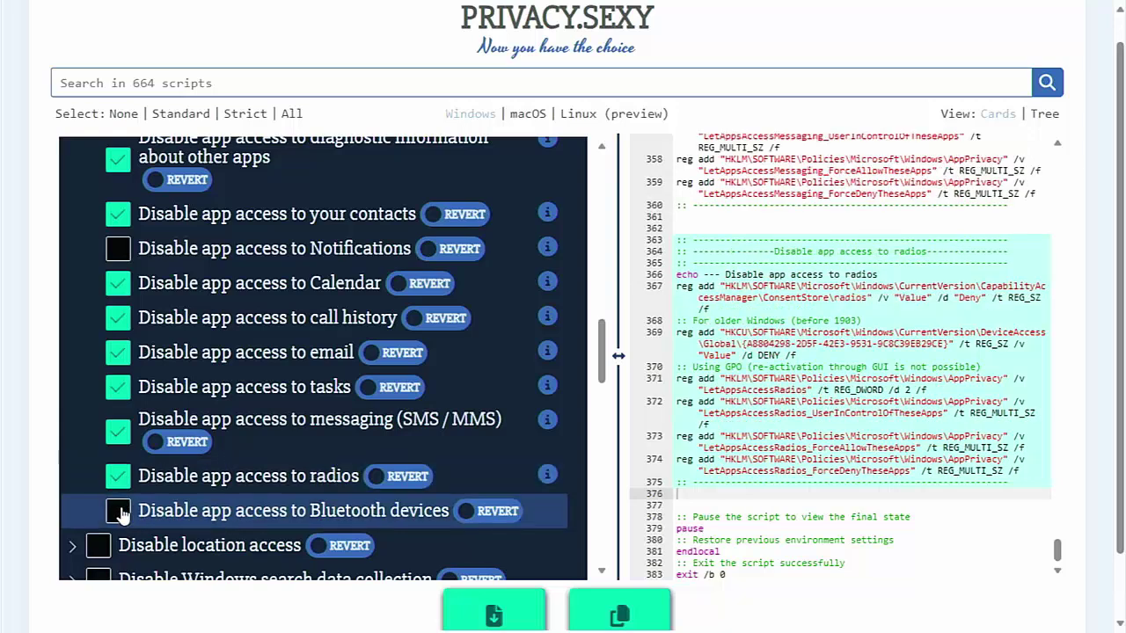
left_click(118, 513)
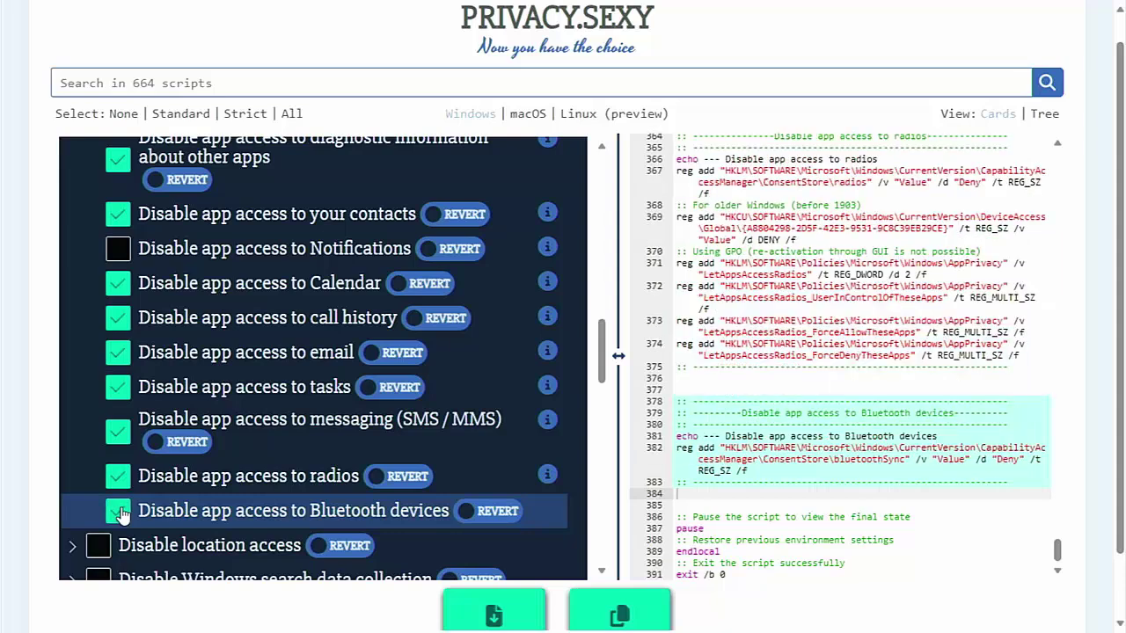
- Select the scripts that disable targeted advertisements and marketing and the Windows Insider Program, leaving biometrics unselected
scroll(72, 423, "down", 2)
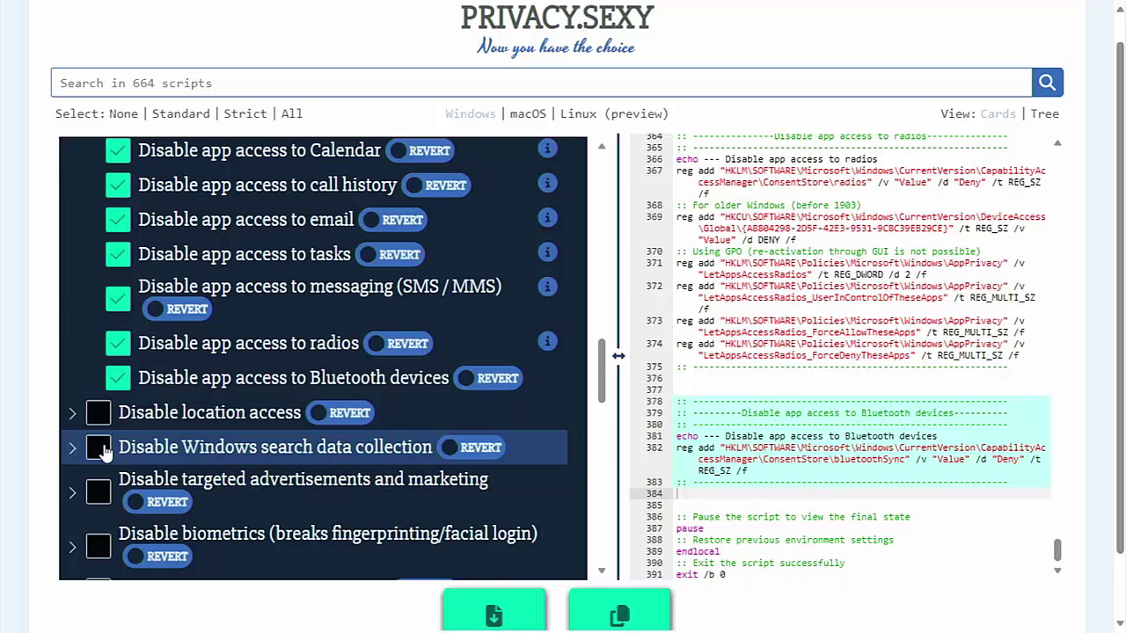
scroll(92, 450, "down", 1)
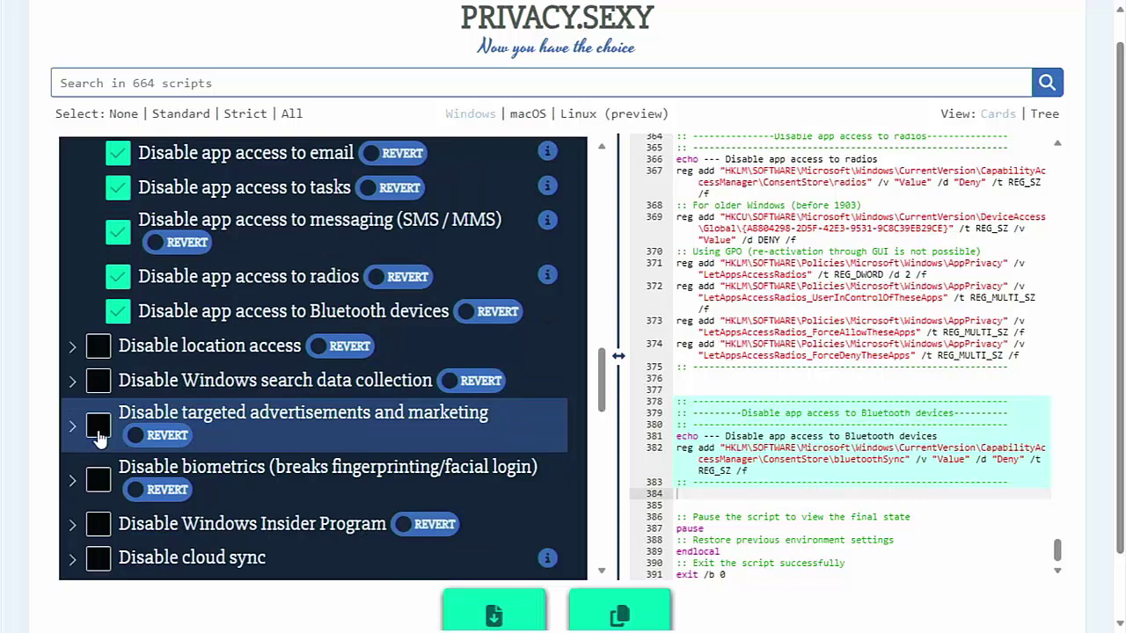
left_click(98, 428)
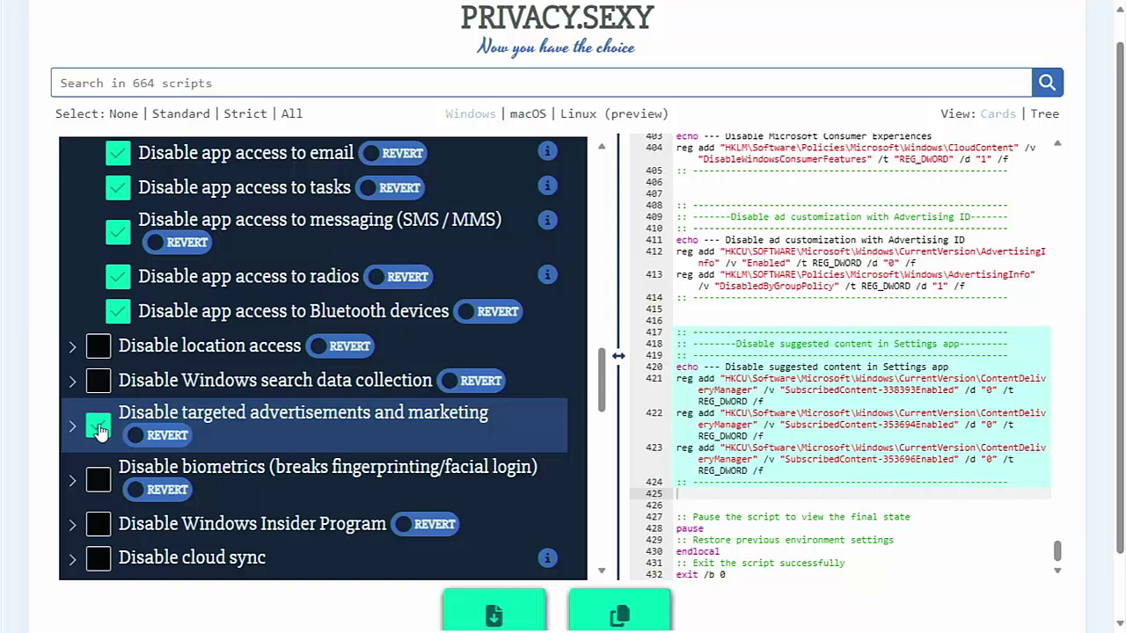
left_click(99, 481)
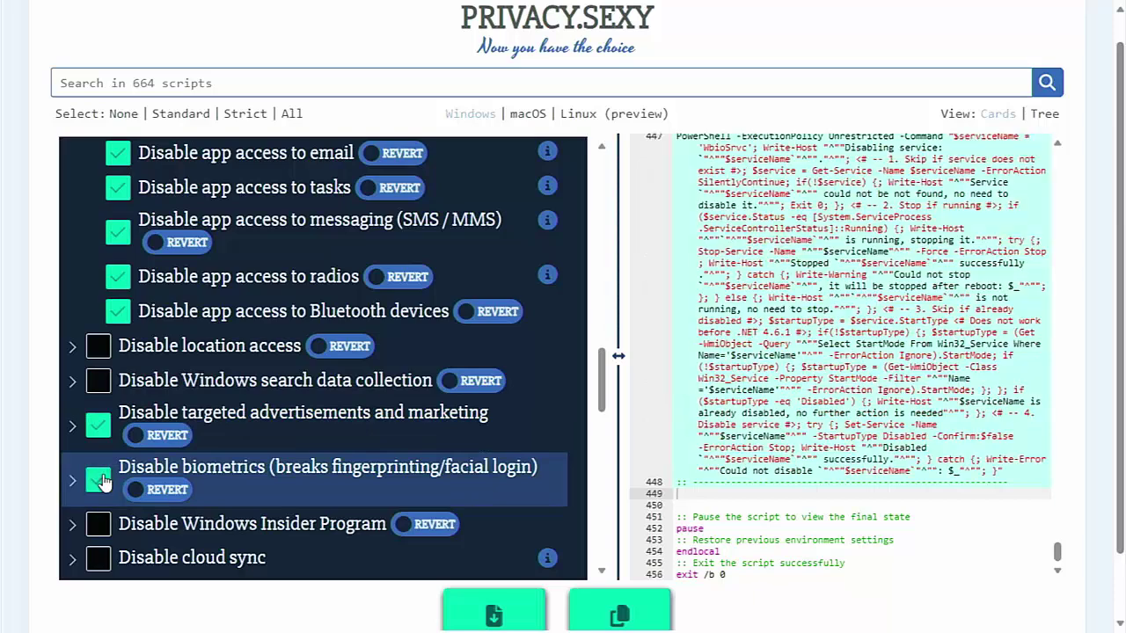
left_click(101, 481)
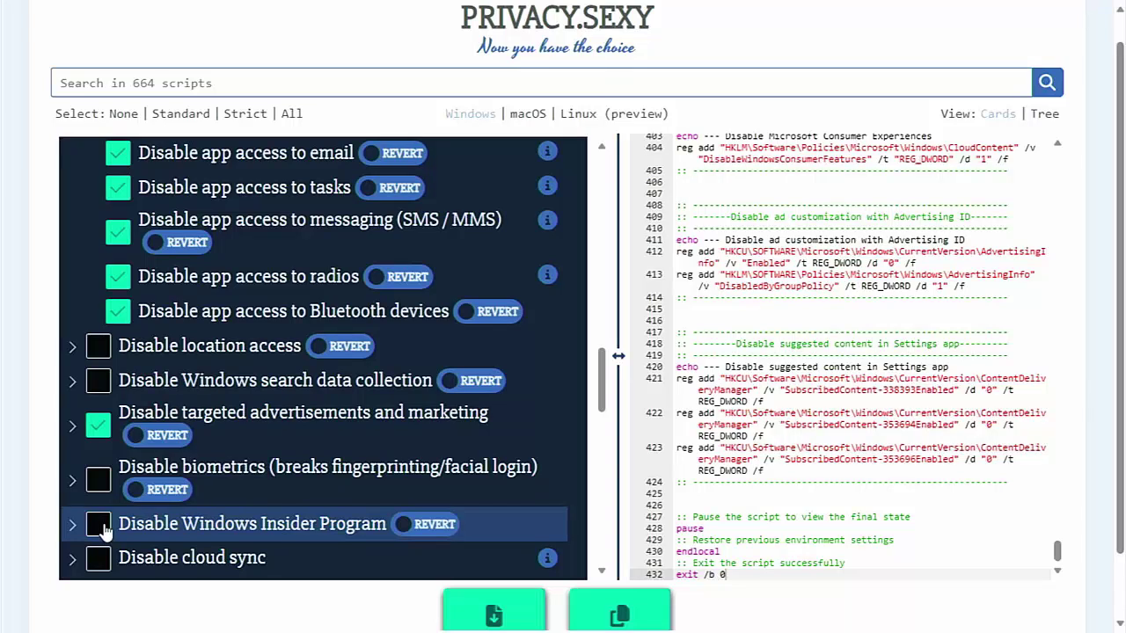
left_click(100, 526)
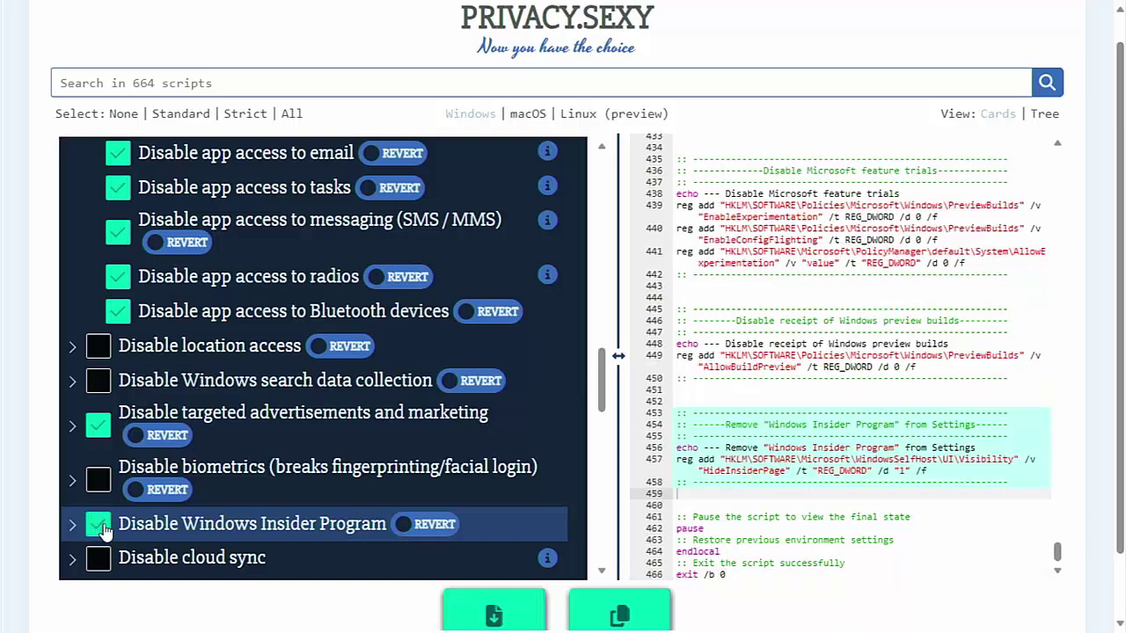
- Look through the individual setting synchronization scripts under Disable cloud sync, and collapse the group again
scroll(102, 530, "down", 1)
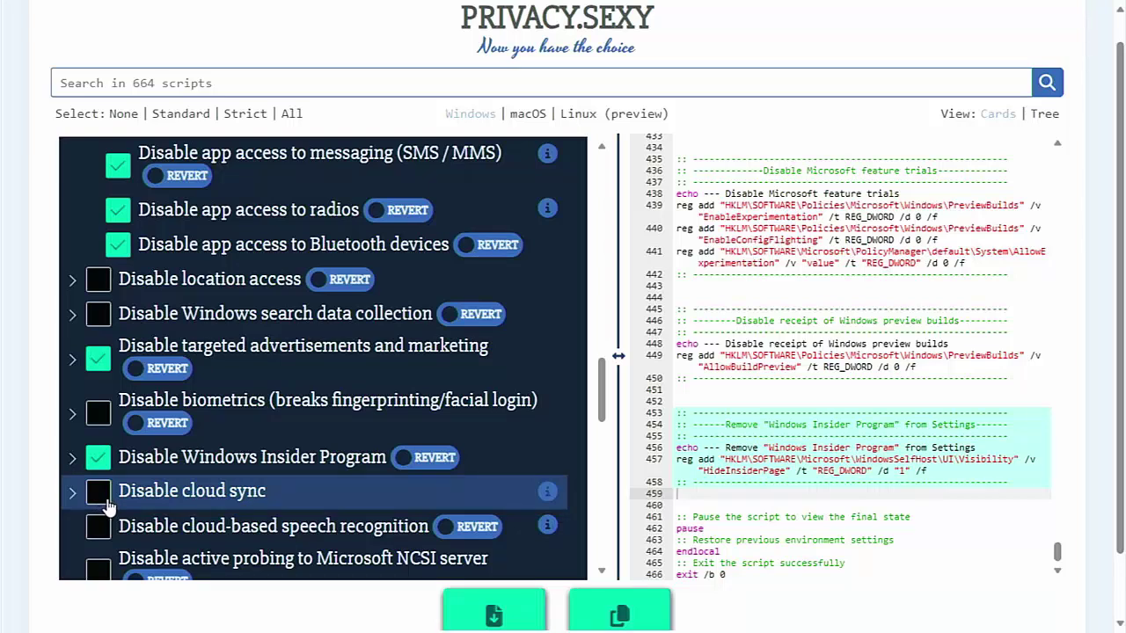
left_click(72, 494)
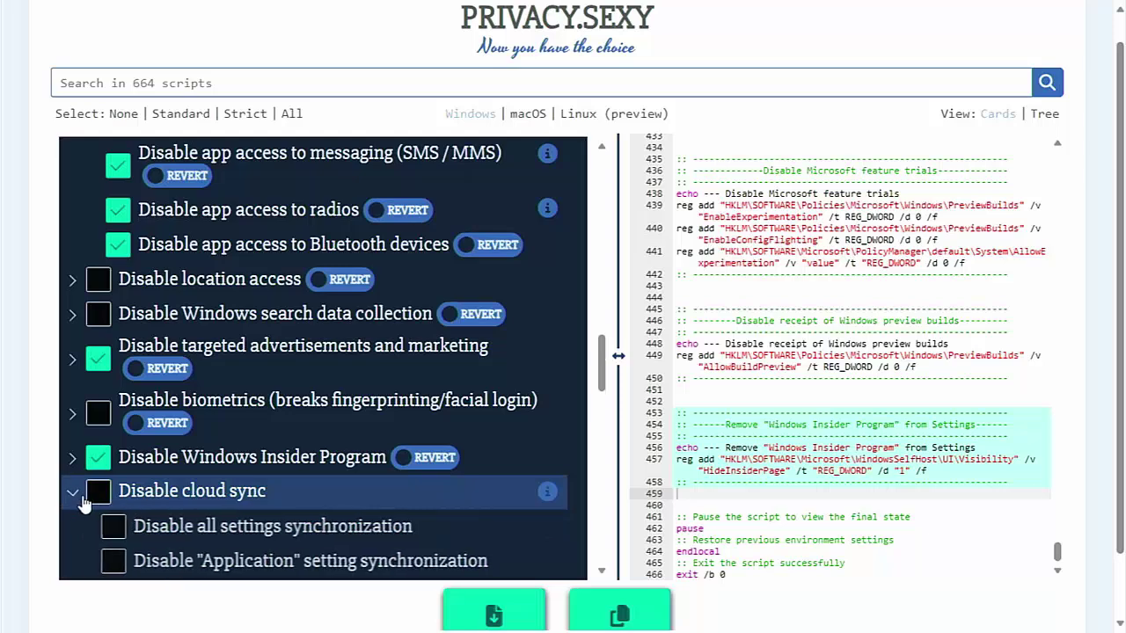
scroll(104, 501, "down", 2)
scroll(104, 501, "down", 1)
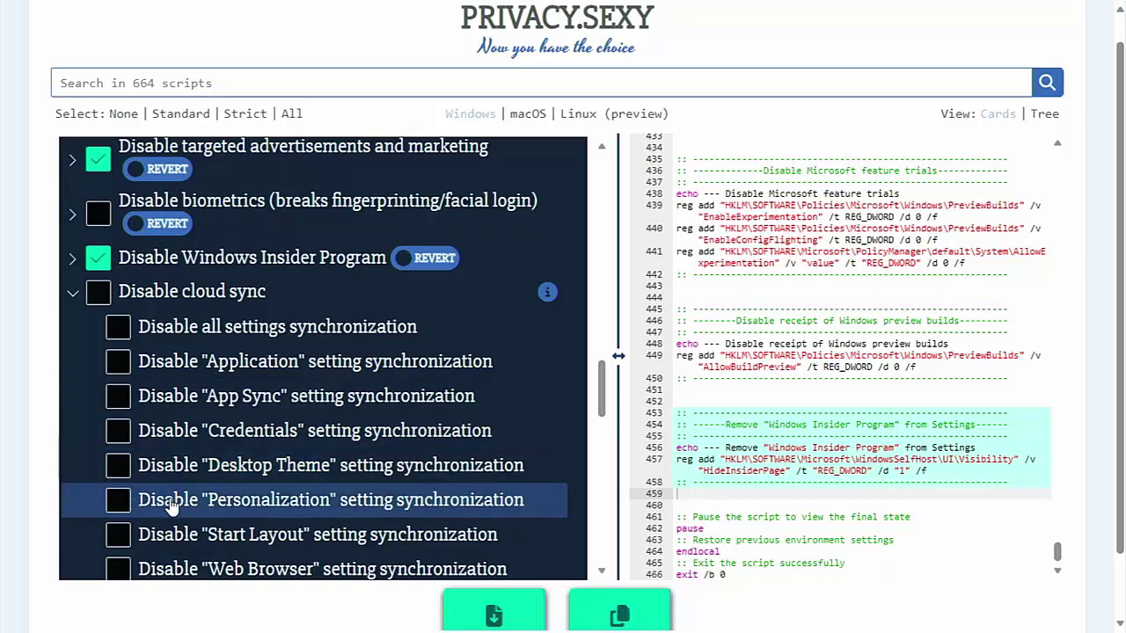
scroll(171, 506, "down", 1)
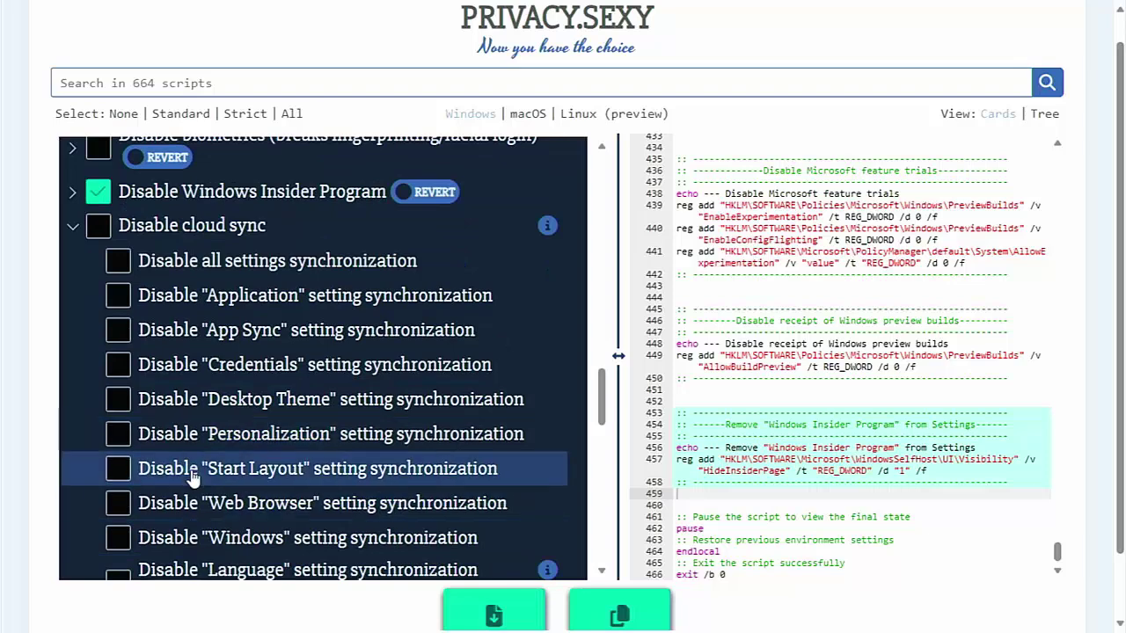
scroll(194, 515, "down", 1)
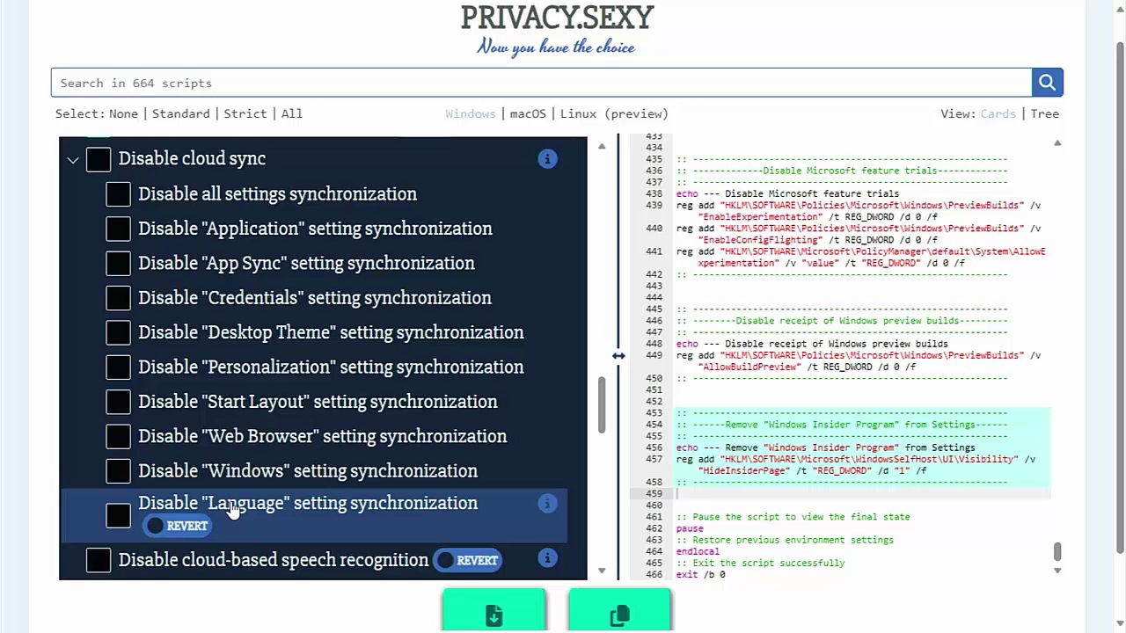
left_click(71, 167)
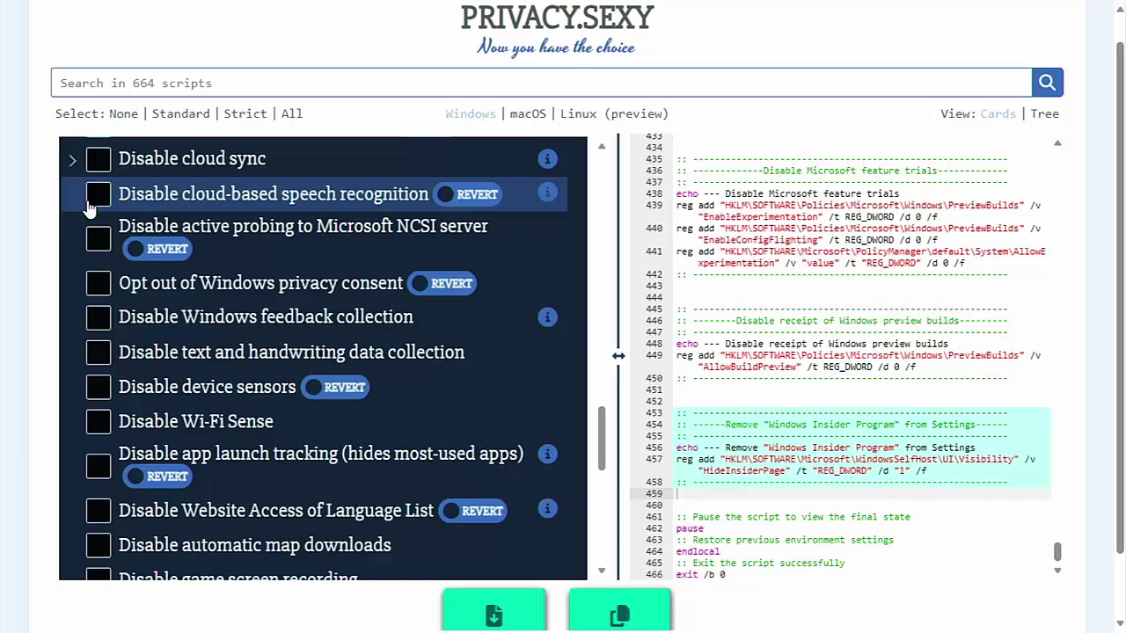
- Select the scripts for cloud-based speech recognition, Windows privacy consent opt-out, Windows feedback collection, text and handwriting data collection, and Wi-Fi Sense
left_click(100, 199)
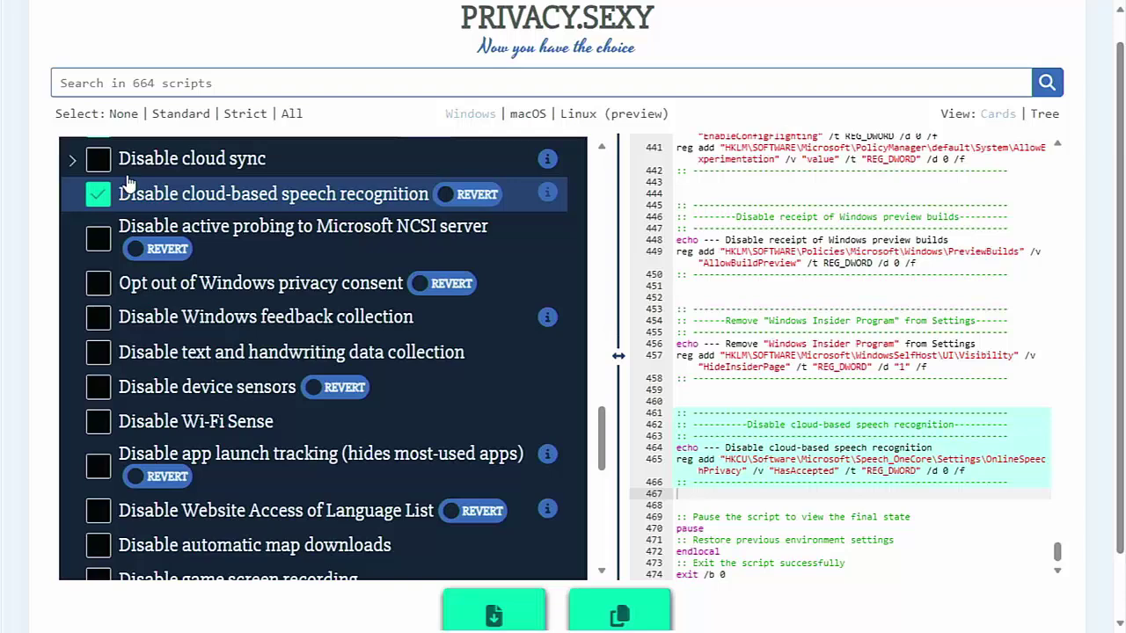
left_click(100, 285)
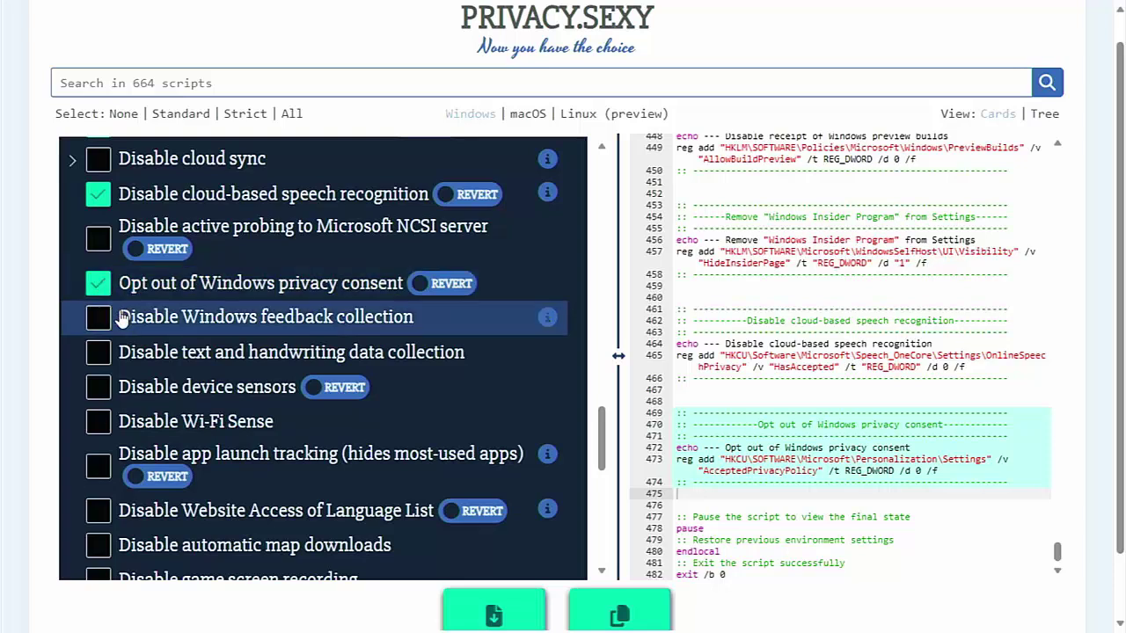
left_click(102, 322)
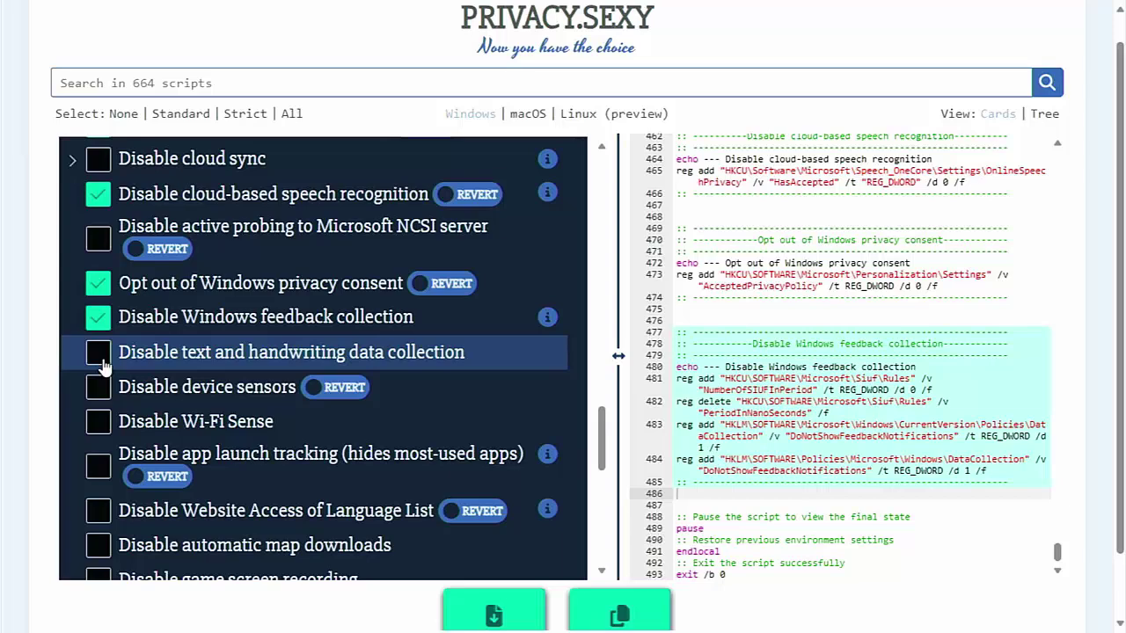
left_click(98, 353)
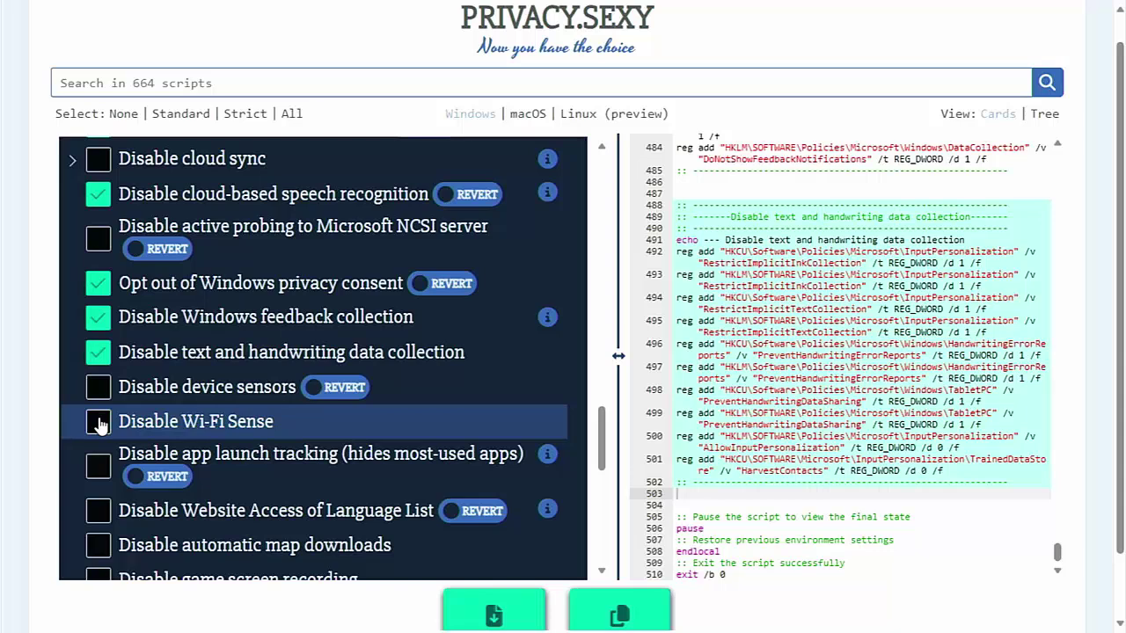
left_click(99, 423)
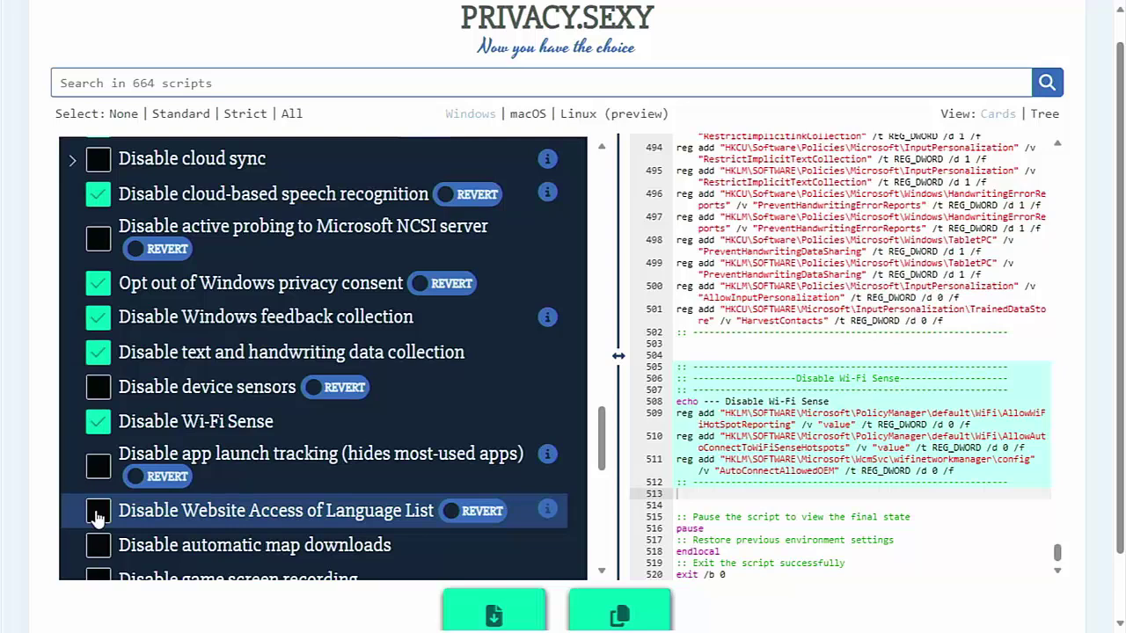
- Select the scripts that disable automatic map downloads, game screen recording, typing feedback and the Activity Feed feature
scroll(97, 517, "down", 1)
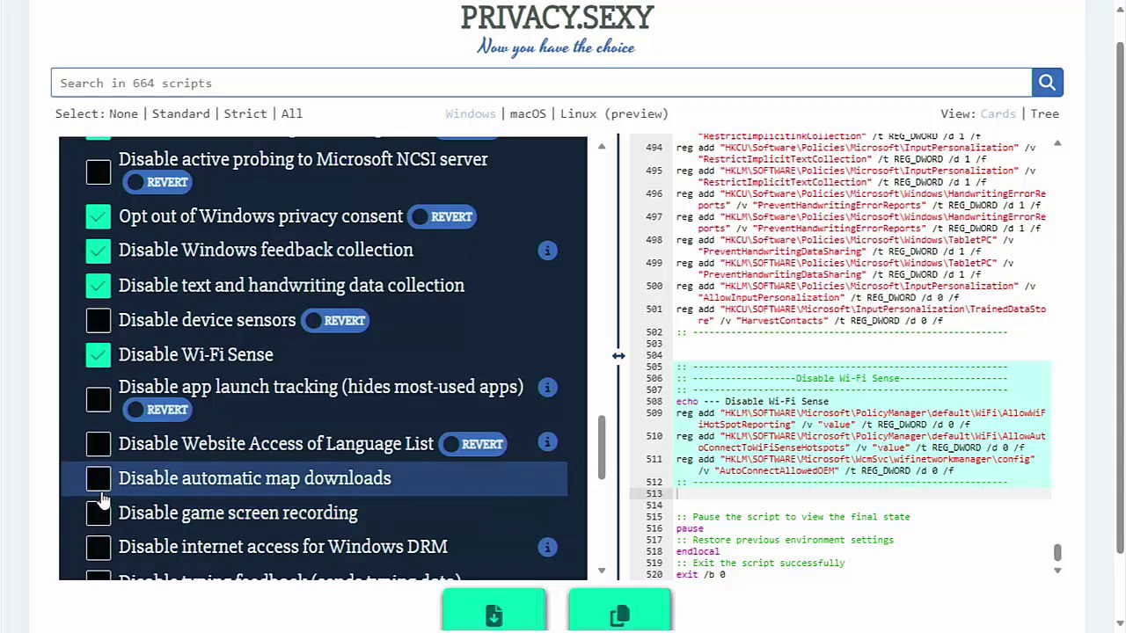
left_click(100, 490)
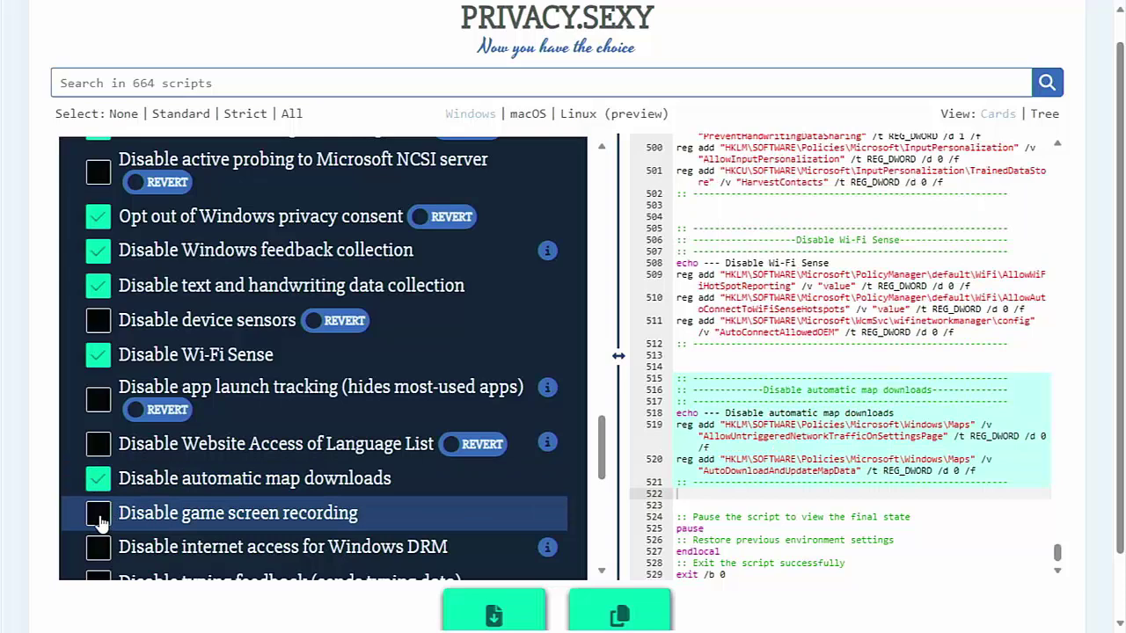
left_click(99, 515)
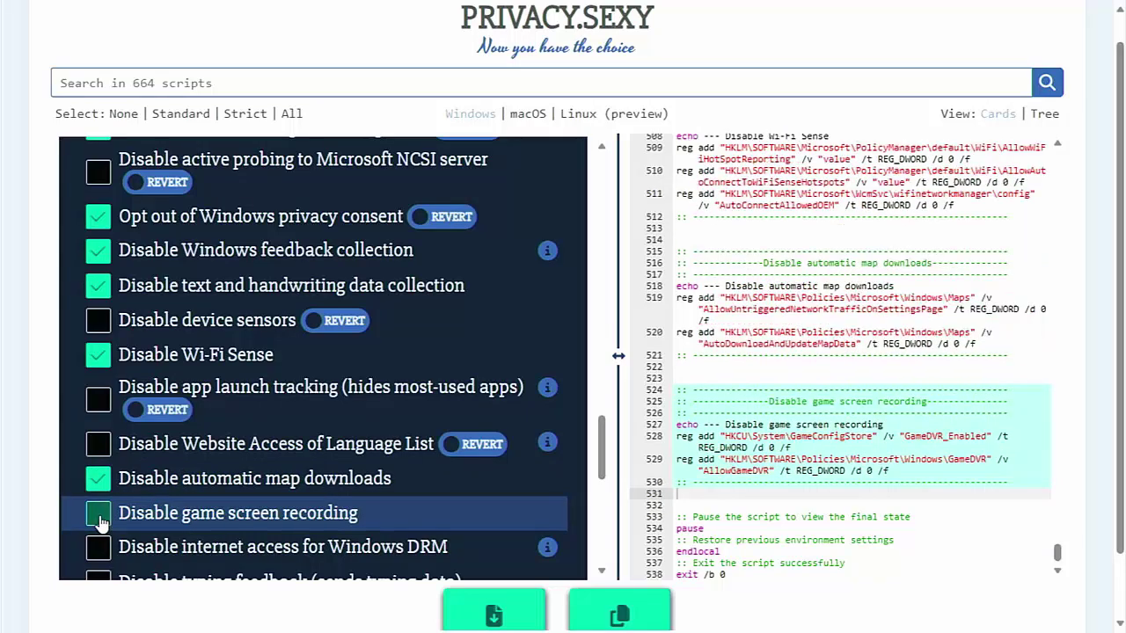
scroll(100, 521, "down", 1)
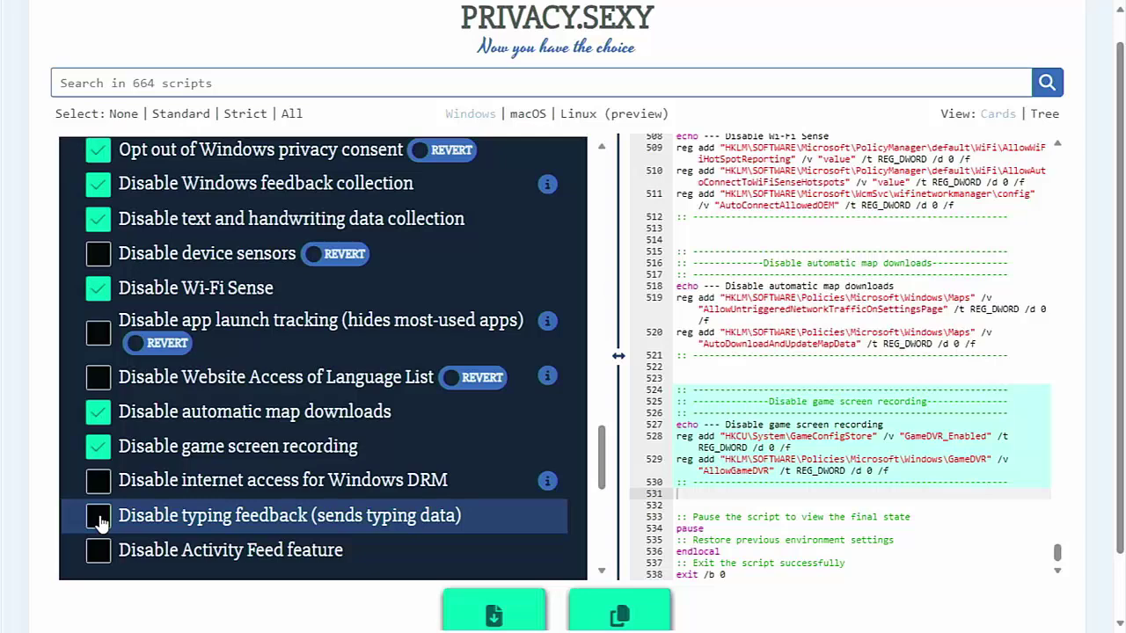
left_click(99, 519)
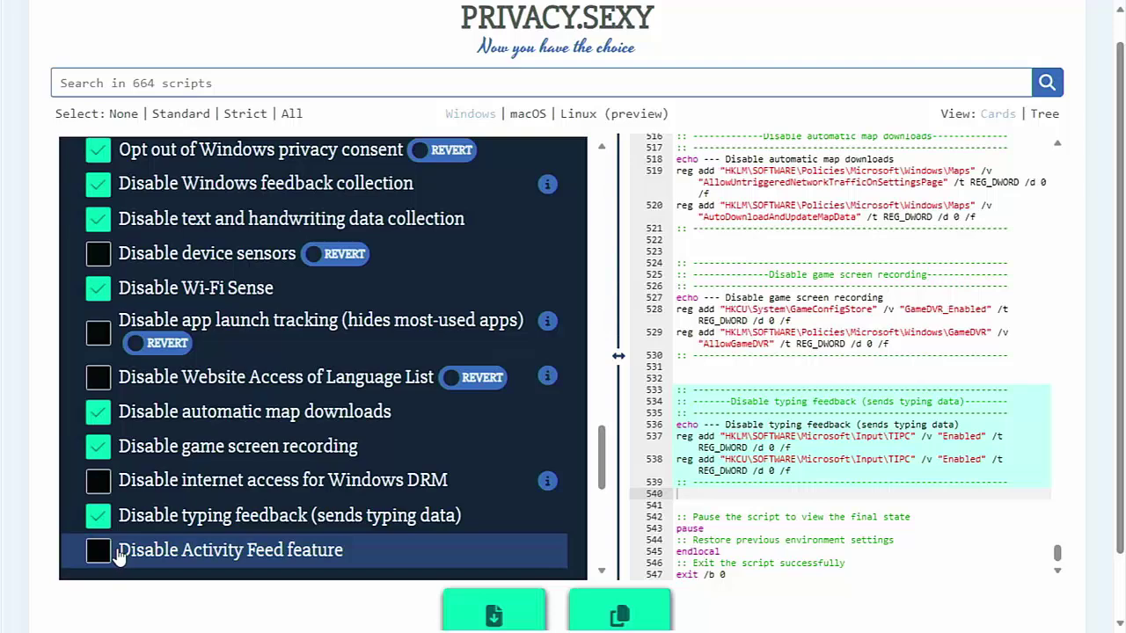
scroll(110, 552, "down", 2)
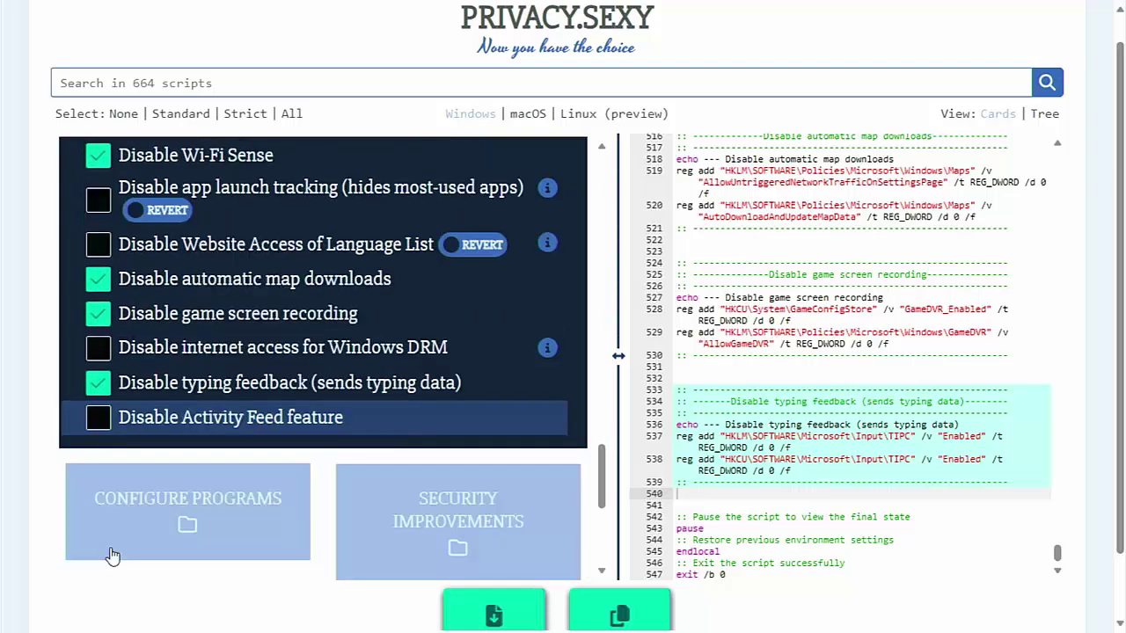
left_click(100, 424)
scroll(105, 431, "down", 1)
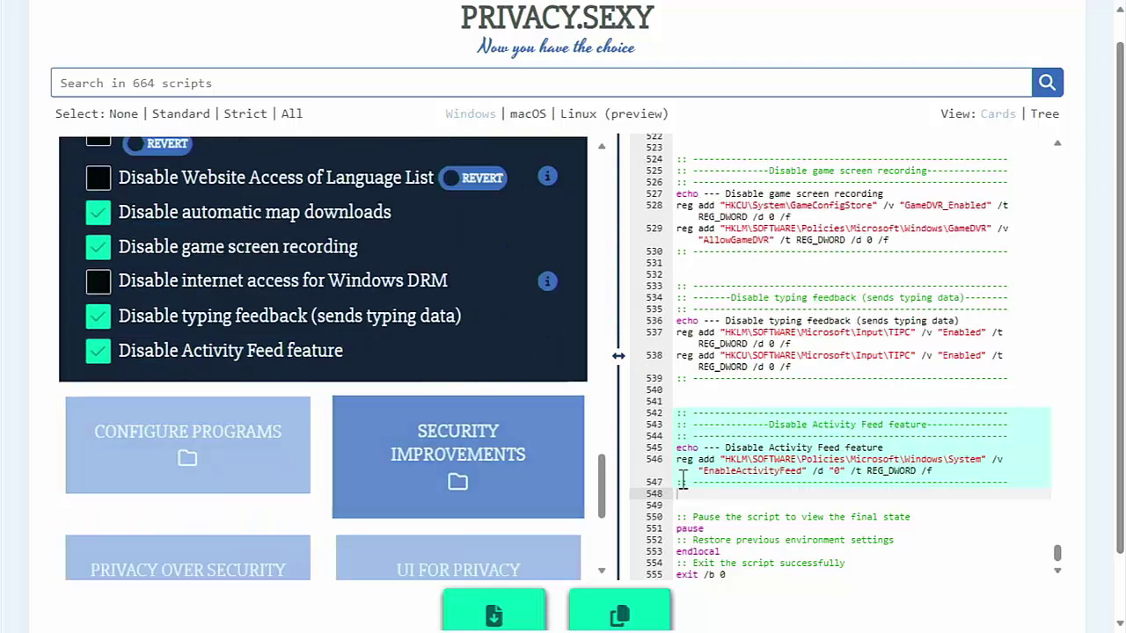
scroll(864, 517, "down", 1)
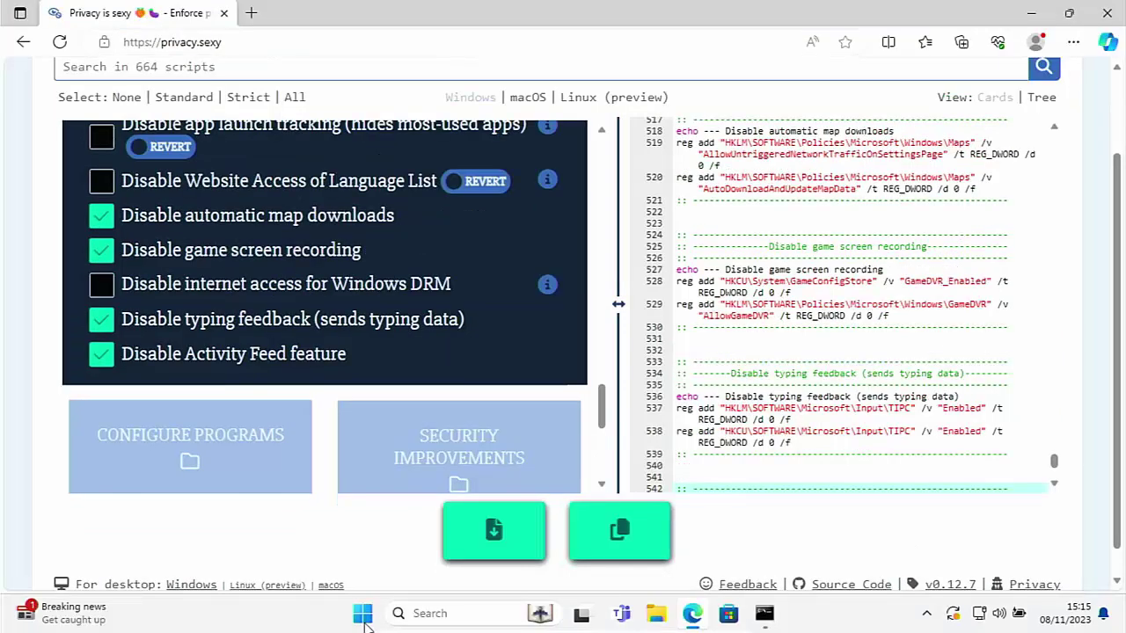
- Find Windows PowerShell and run it as administrator, allowing it to make changes to the device
left_click(363, 614)
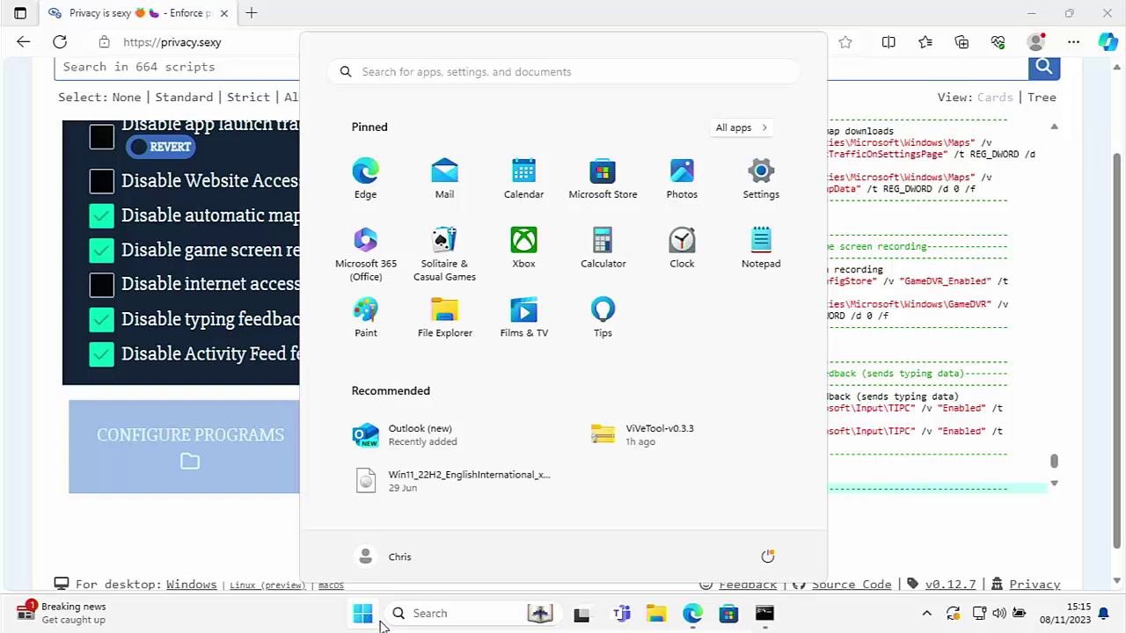
type("poershe")
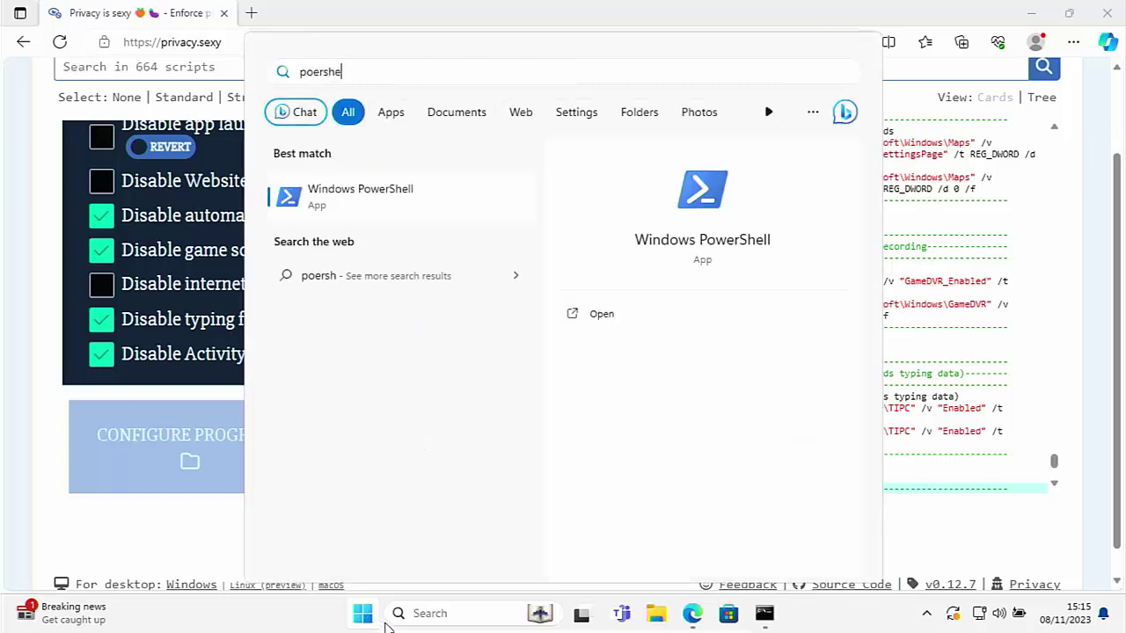
type("l")
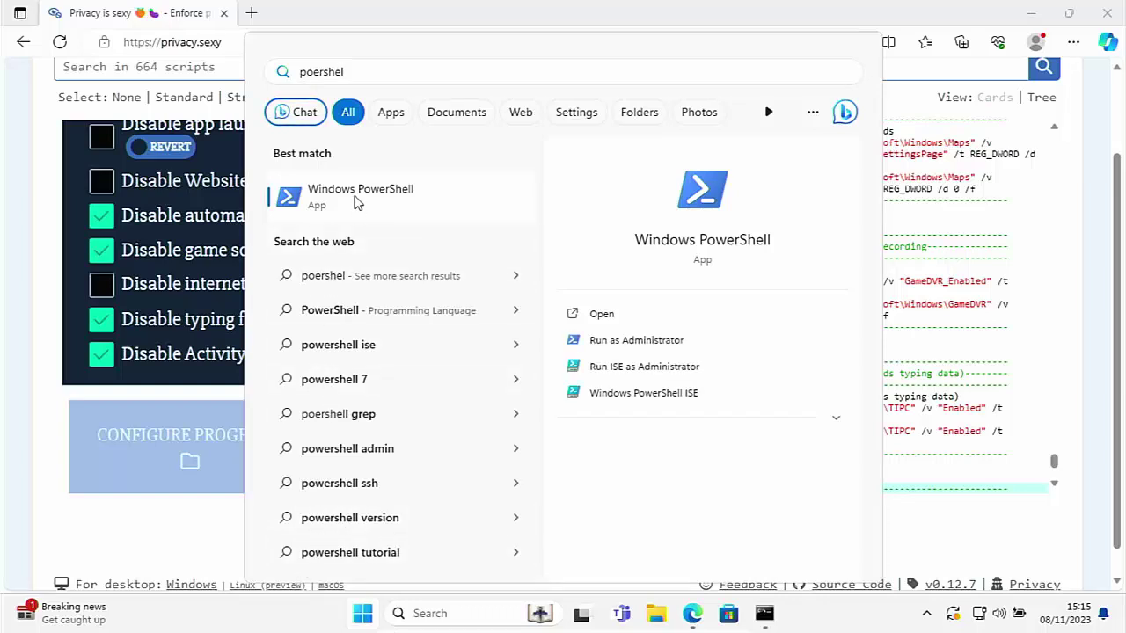
right_click(357, 203)
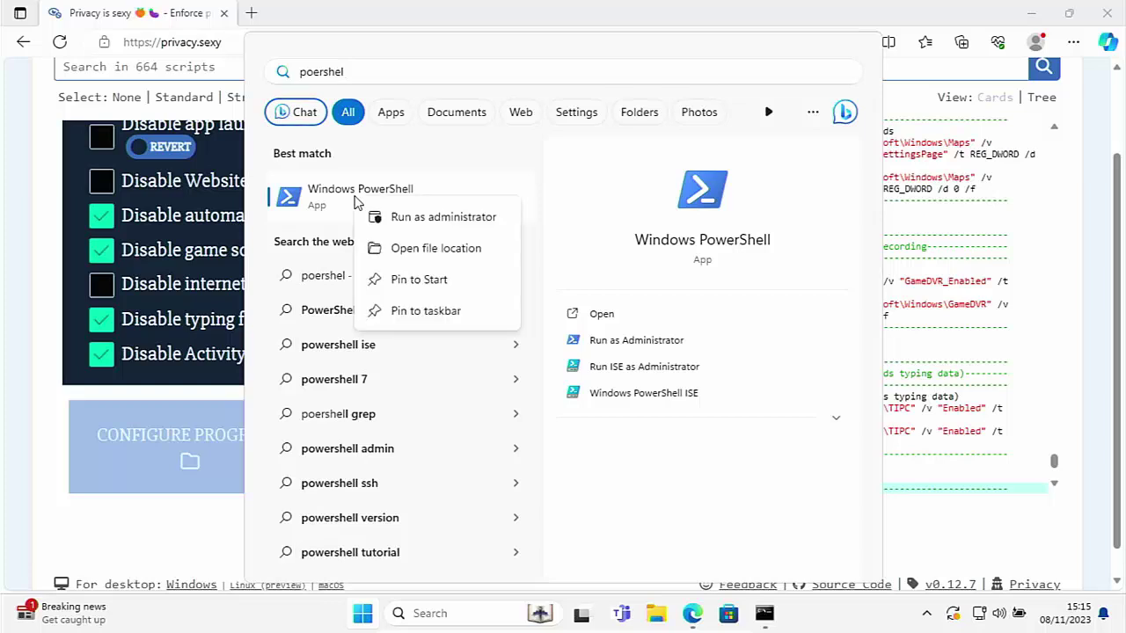
left_click(404, 220)
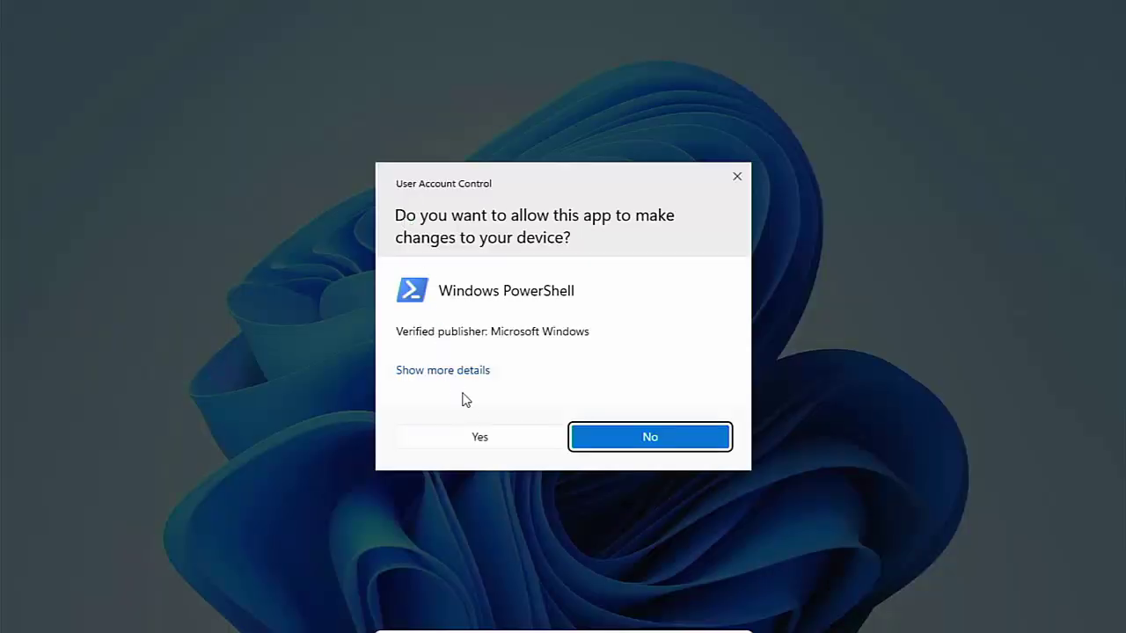
left_click(482, 437)
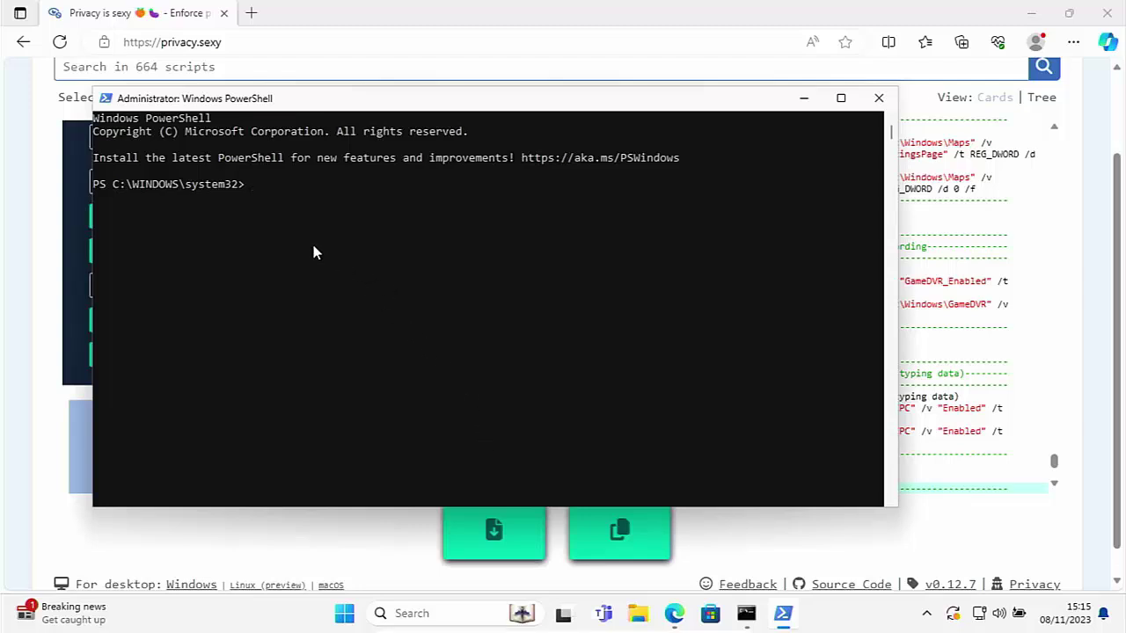
right_click(821, 454)
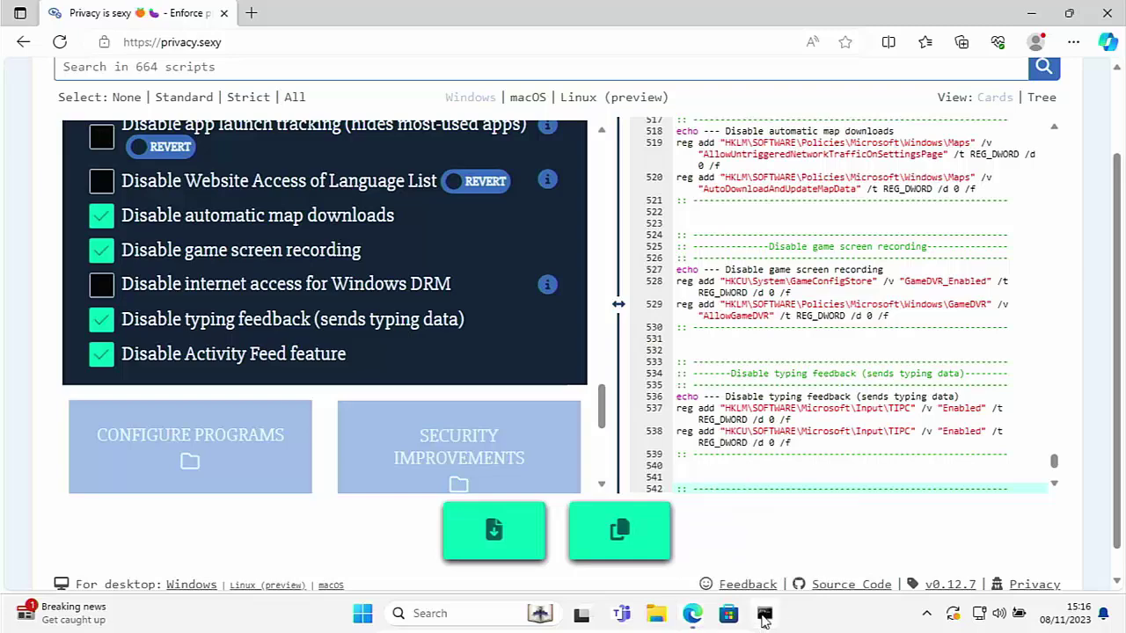
- Switch to the Command Prompt window to end the privacy script run, and reload privacy.sexy in the browser
left_click(764, 618)
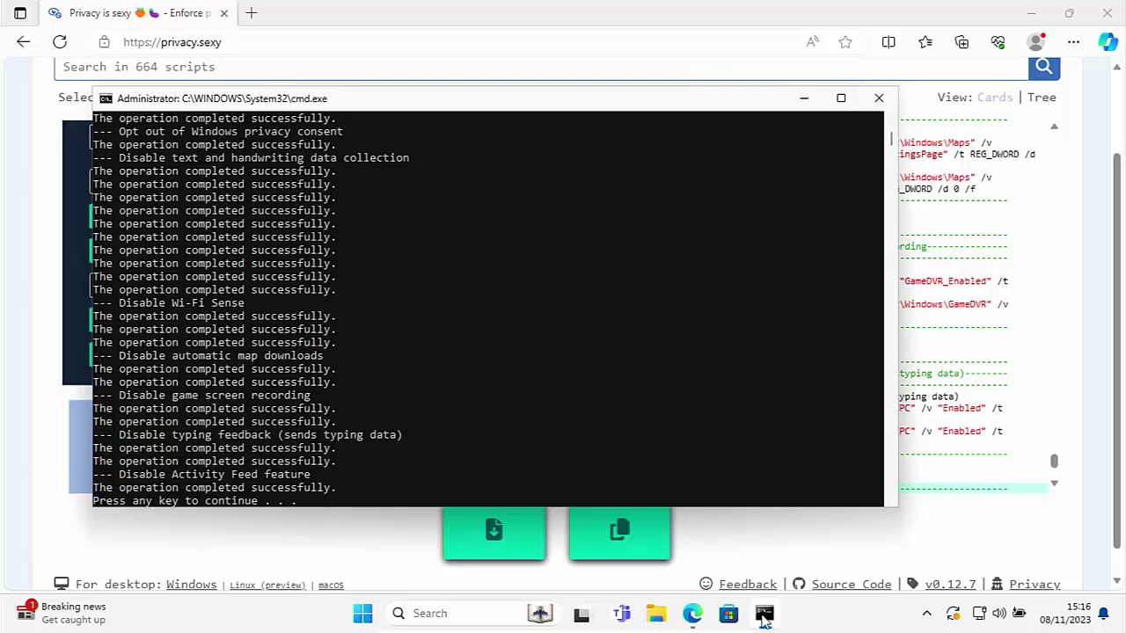
key("Return")
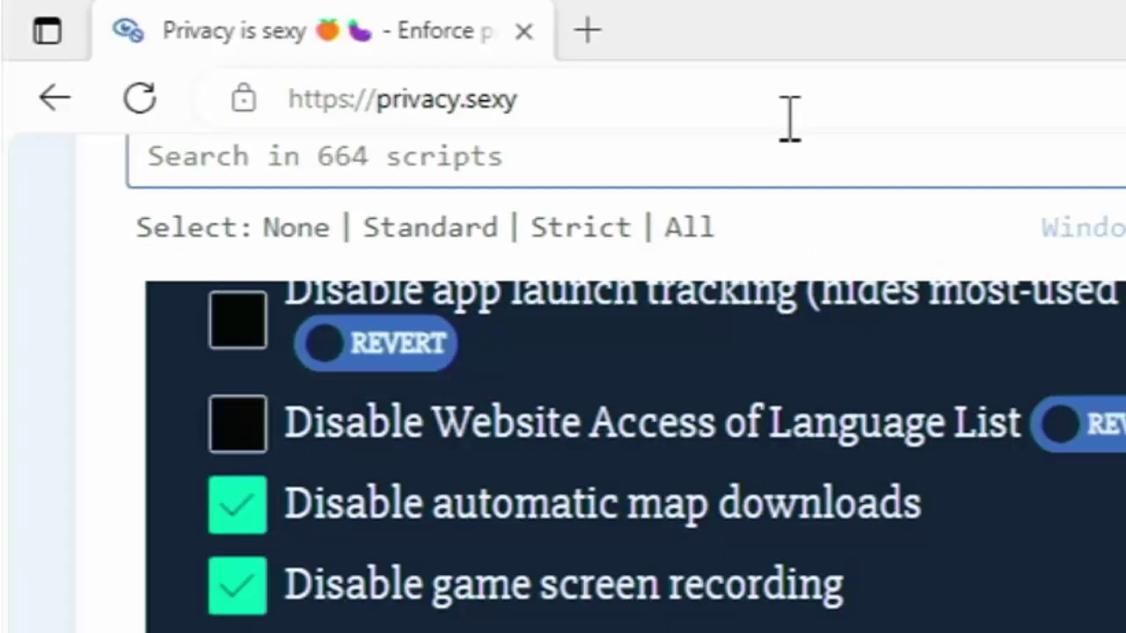
left_click(789, 117)
key("Return")
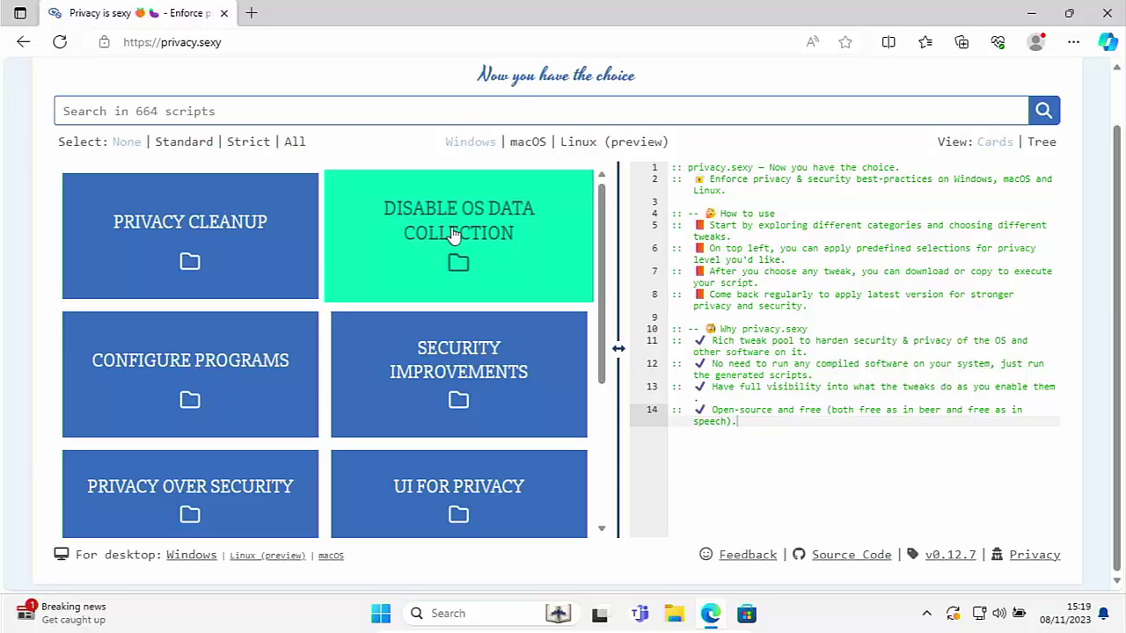
- Select the Disable location access scripts under the OS data collection category in revert mode, and copy the generated script
left_click(453, 236)
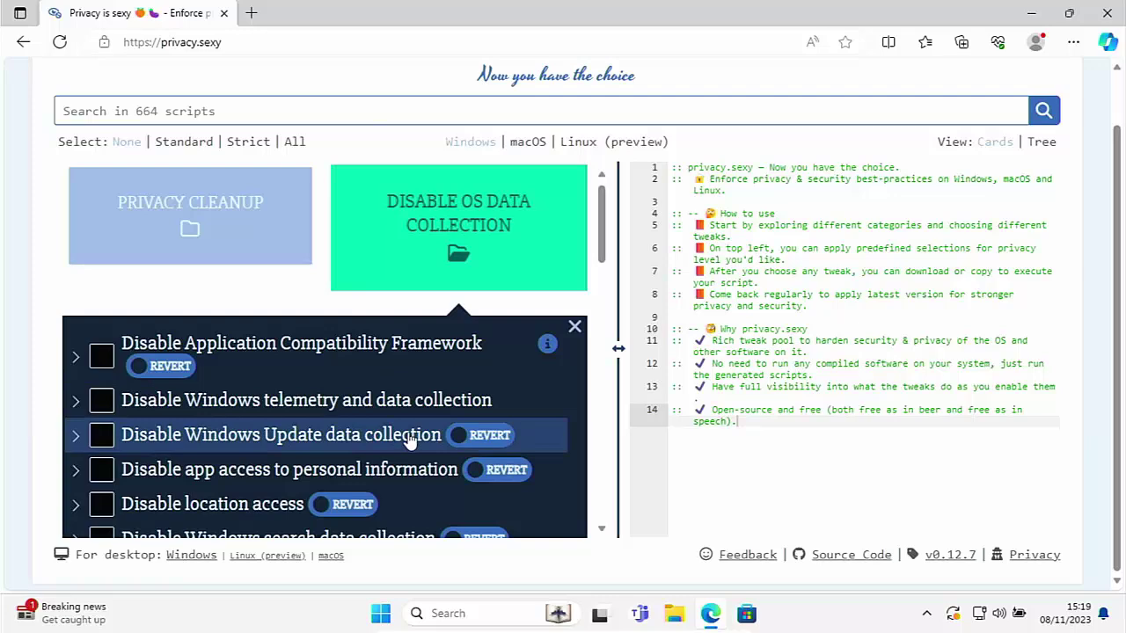
scroll(409, 440, "down", 1)
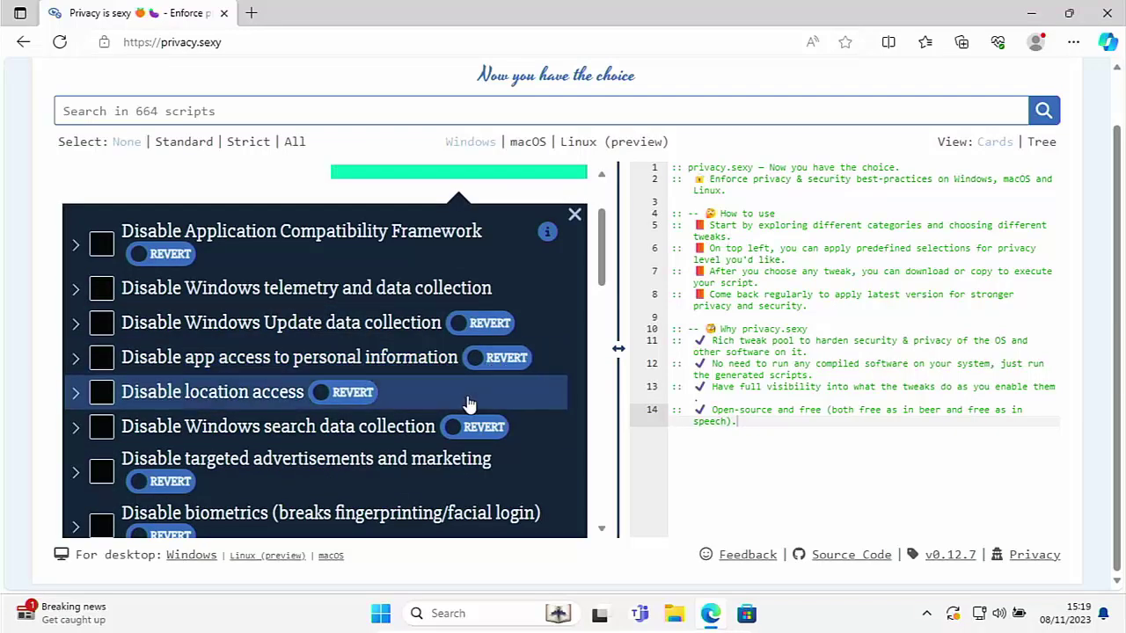
left_click(106, 398)
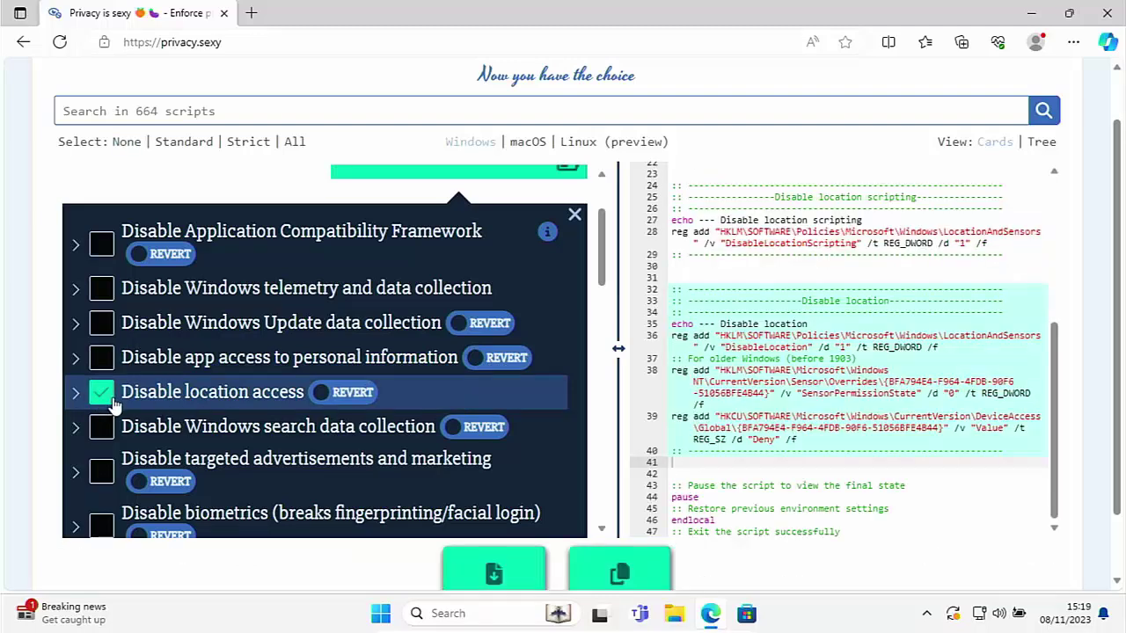
left_click(323, 396)
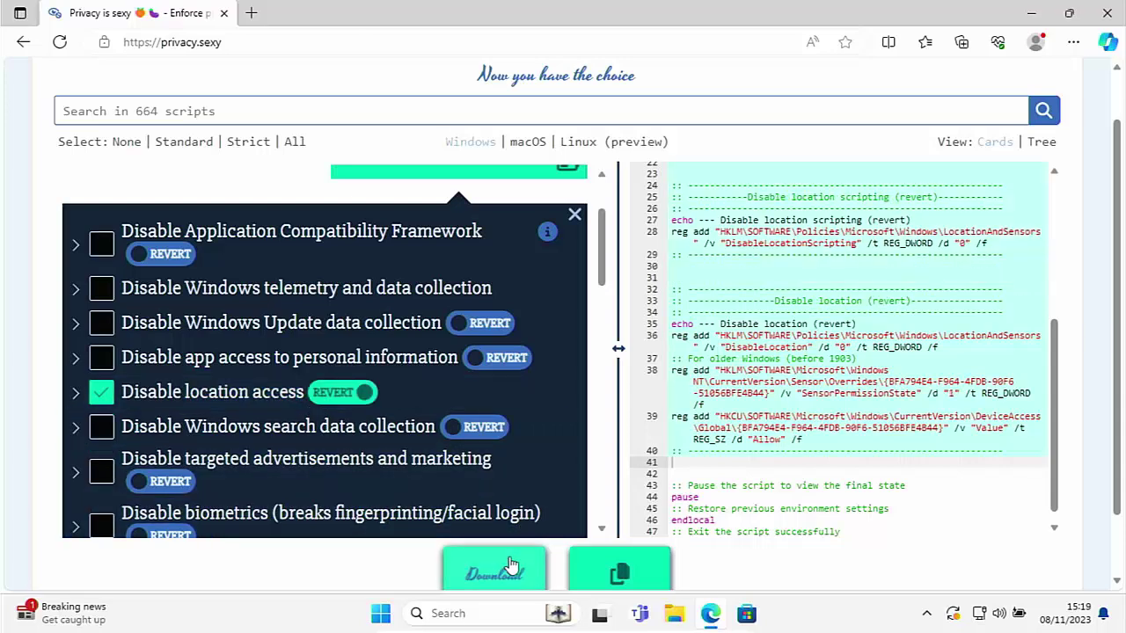
left_click(613, 576)
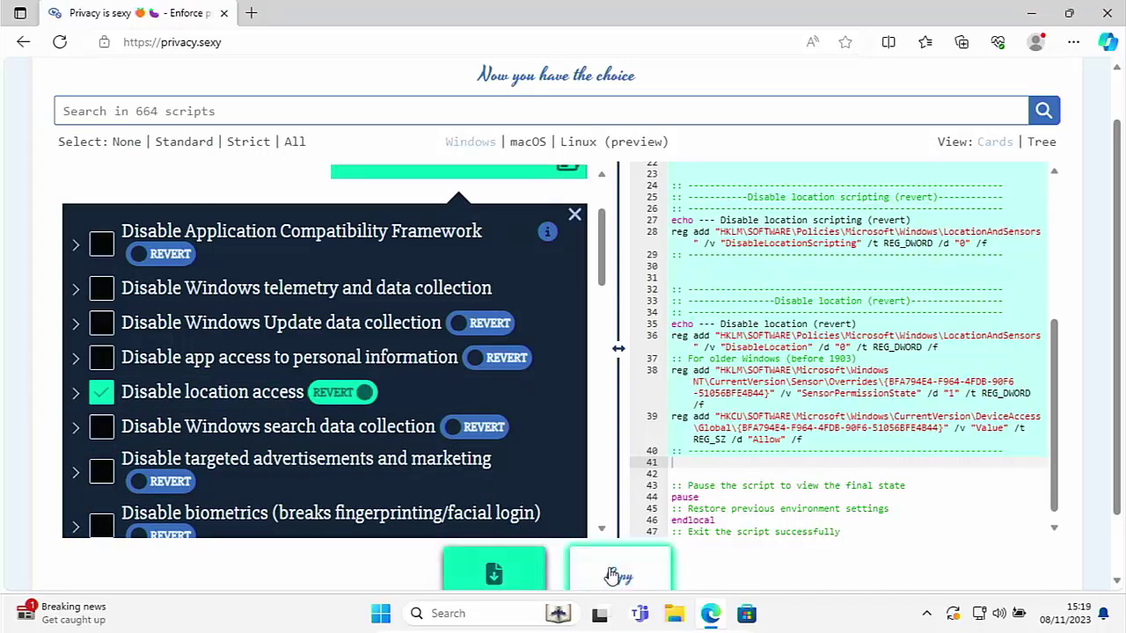
- Run Windows PowerShell as administrator, allowing changes to the device, and paste the copied location access revert script into it
left_click(379, 618)
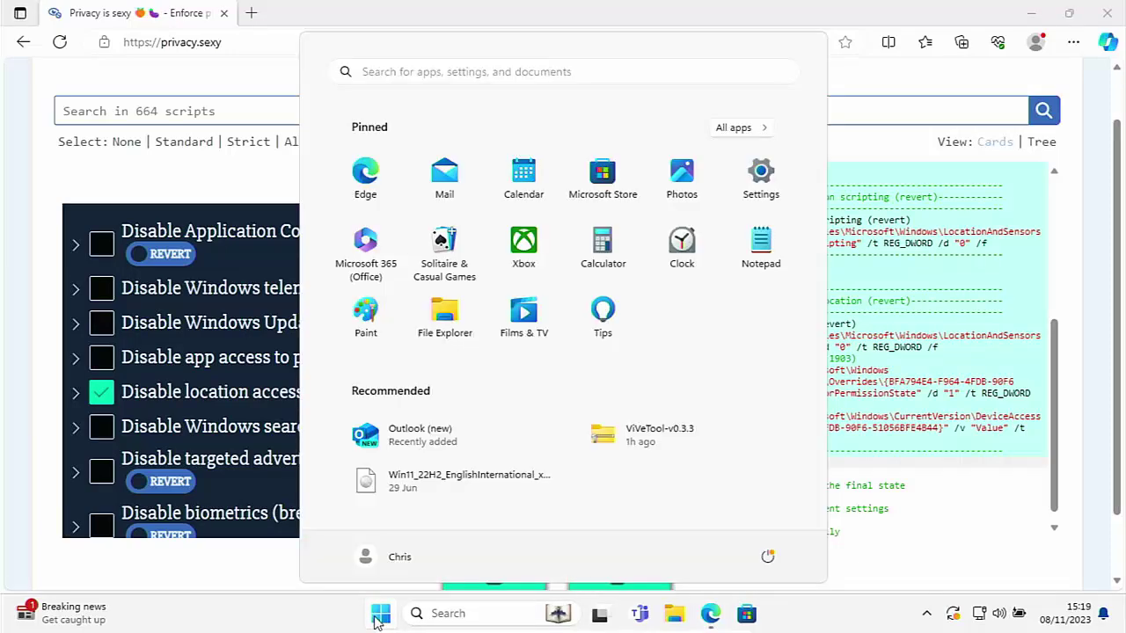
type("power")
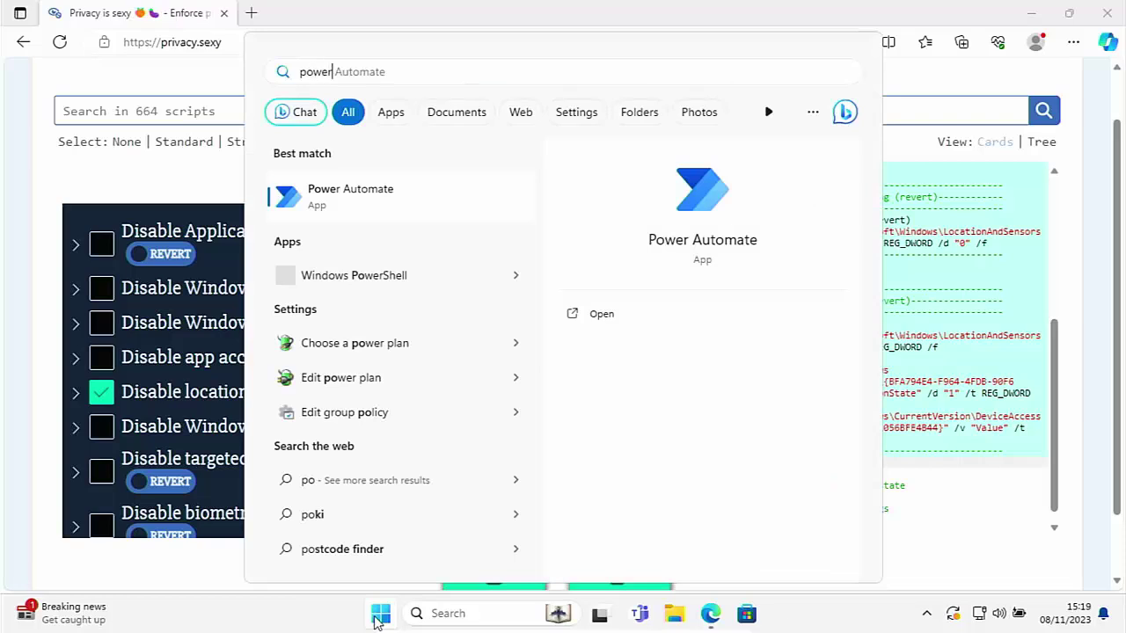
type("she")
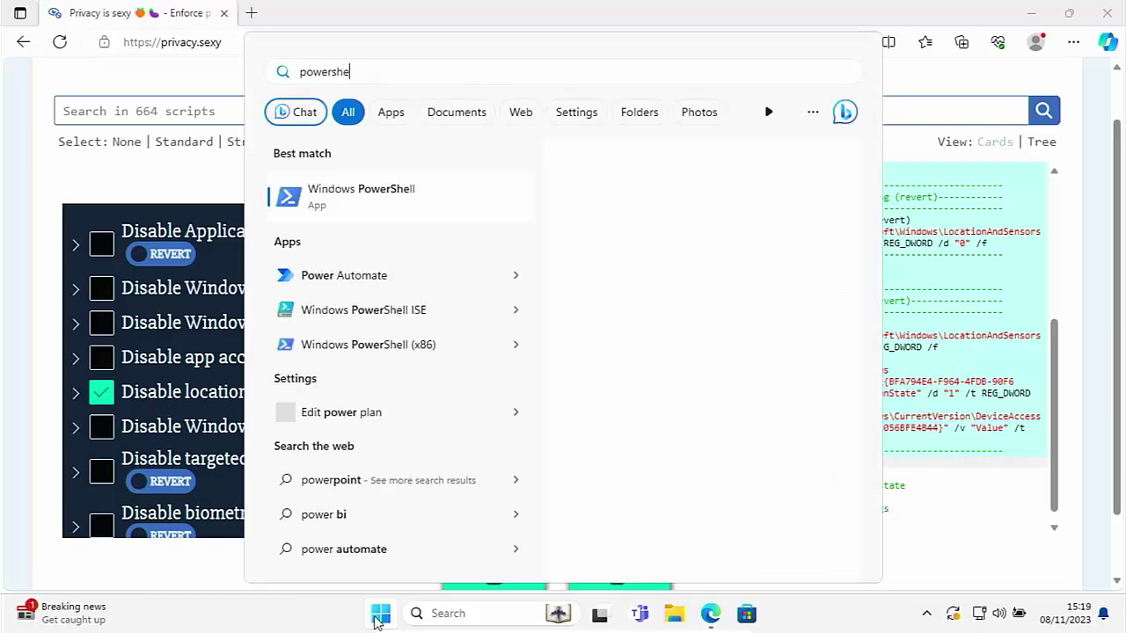
right_click(384, 201)
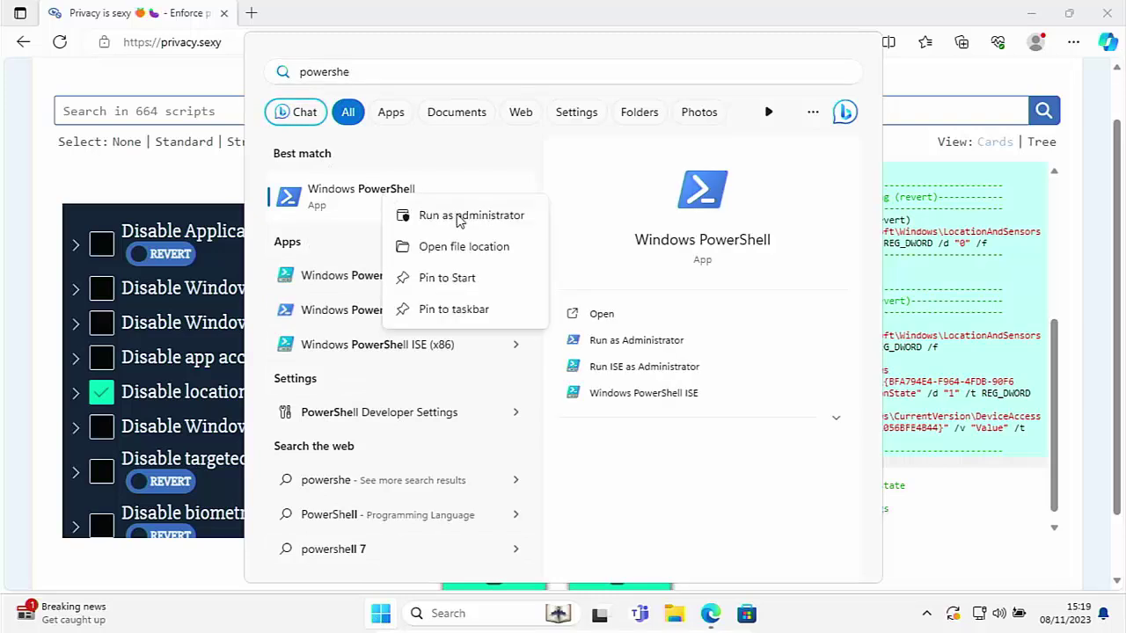
left_click(459, 216)
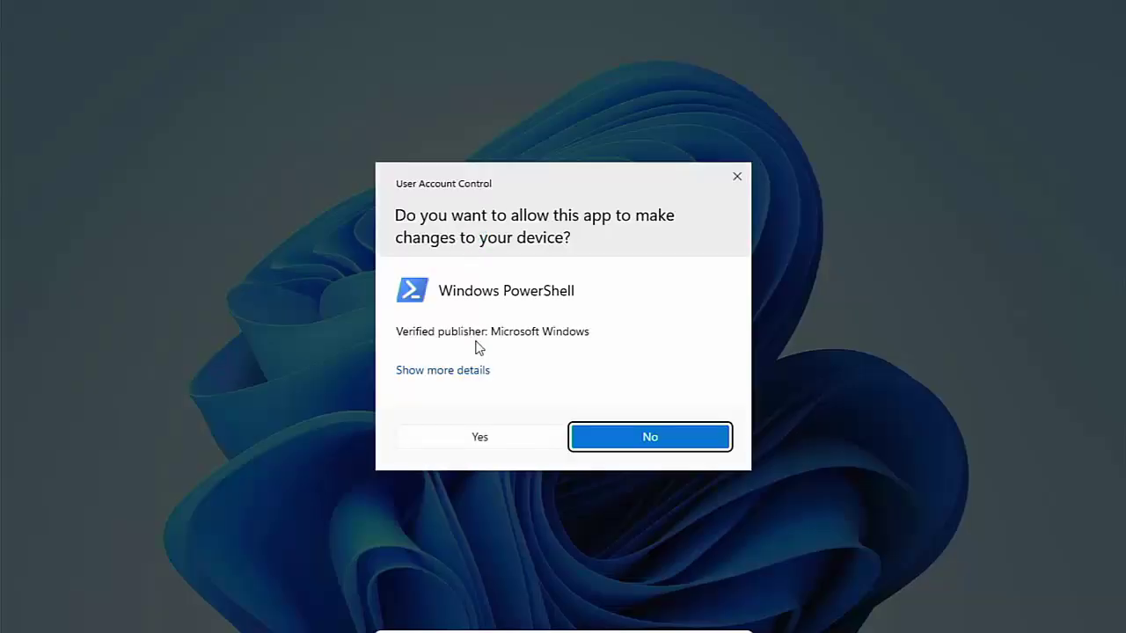
left_click(490, 447)
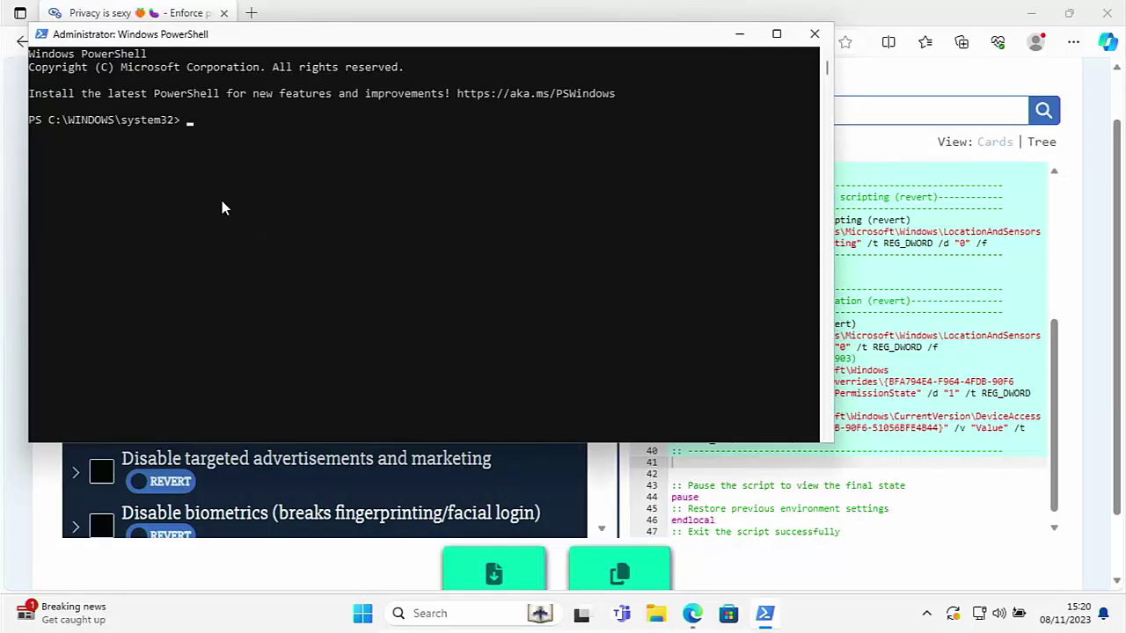
right_click(217, 135)
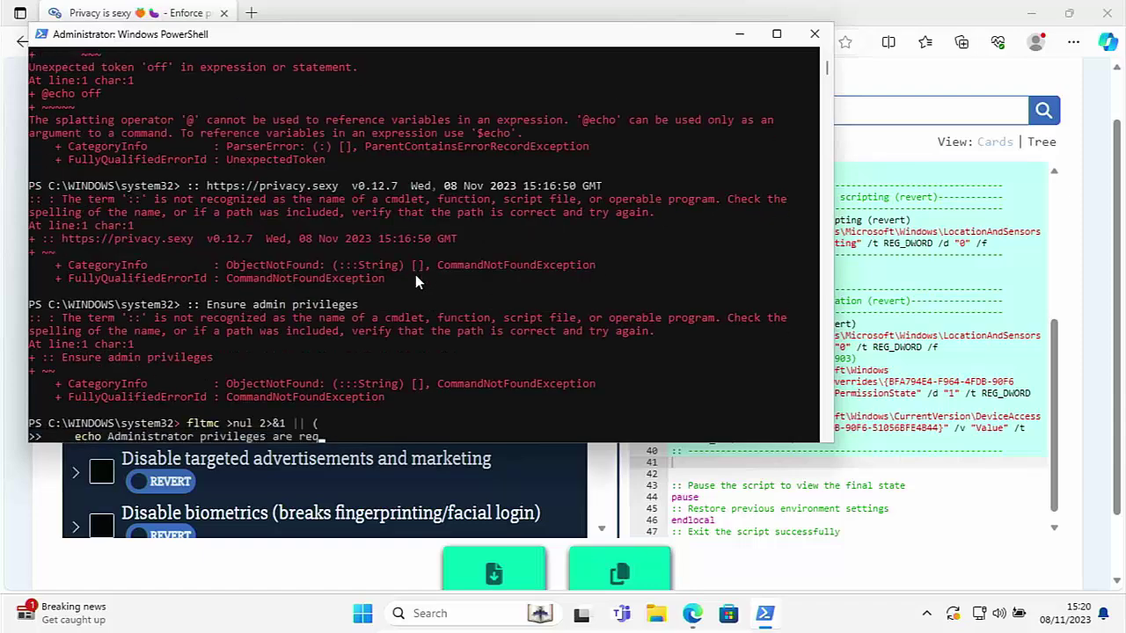